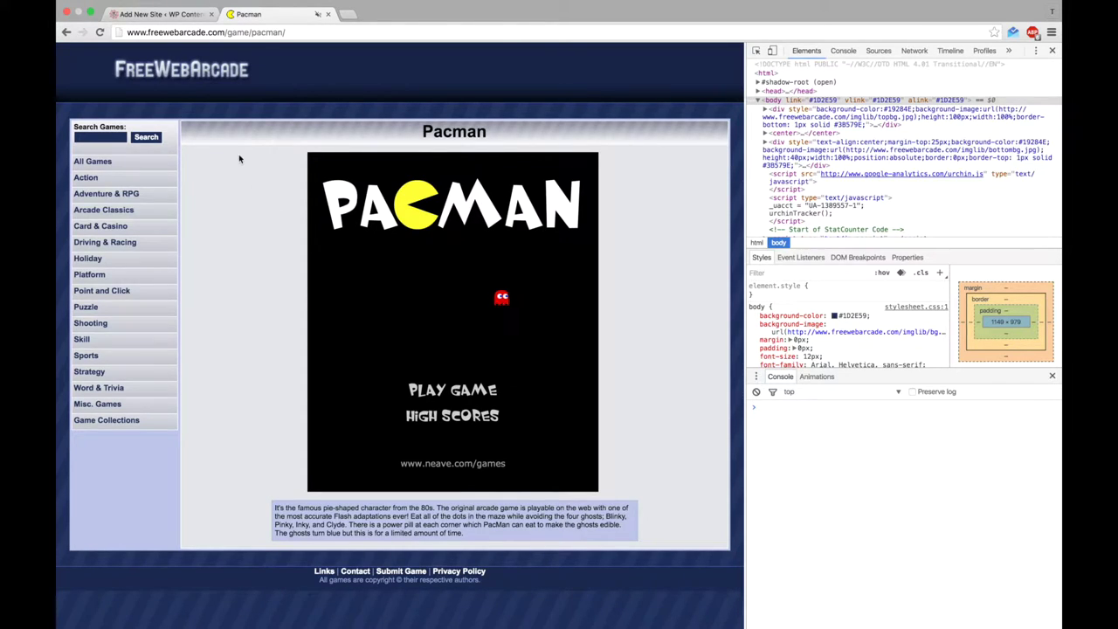
- Return to the crawler's Add New Site form to name the new site
{"action": "left_click", "coordinate": [175, 14]}
- Title the site 'Web Arcade' and copy the Pacman game page address
{"action": "type", "text": "Web Arcade"}
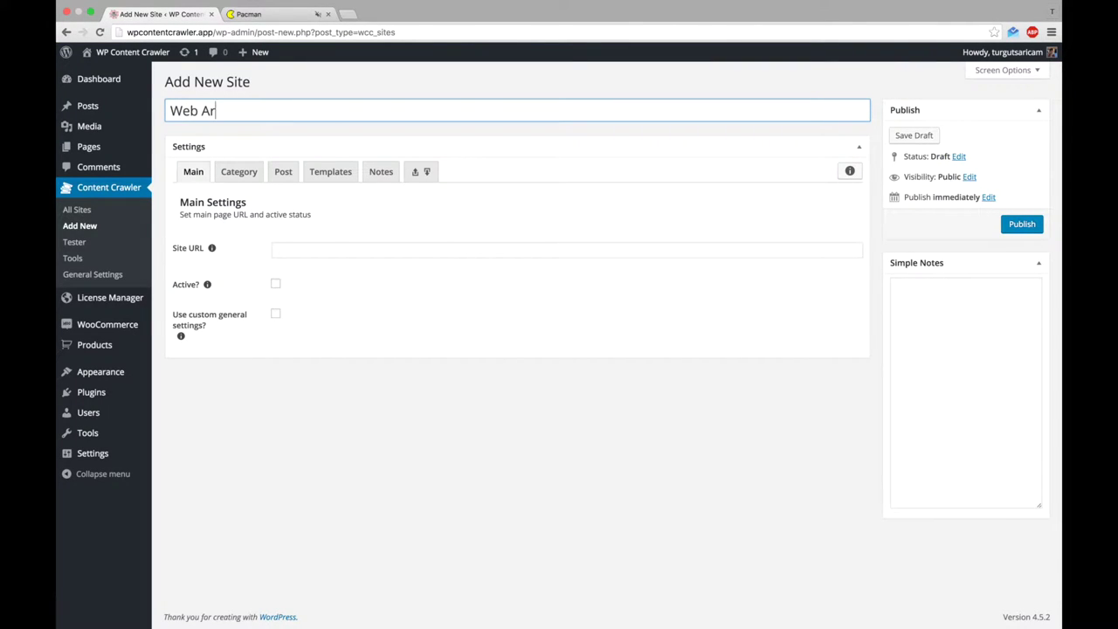
{"action": "left_click", "coordinate": [261, 14]}
{"action": "left_click", "coordinate": [252, 32]}
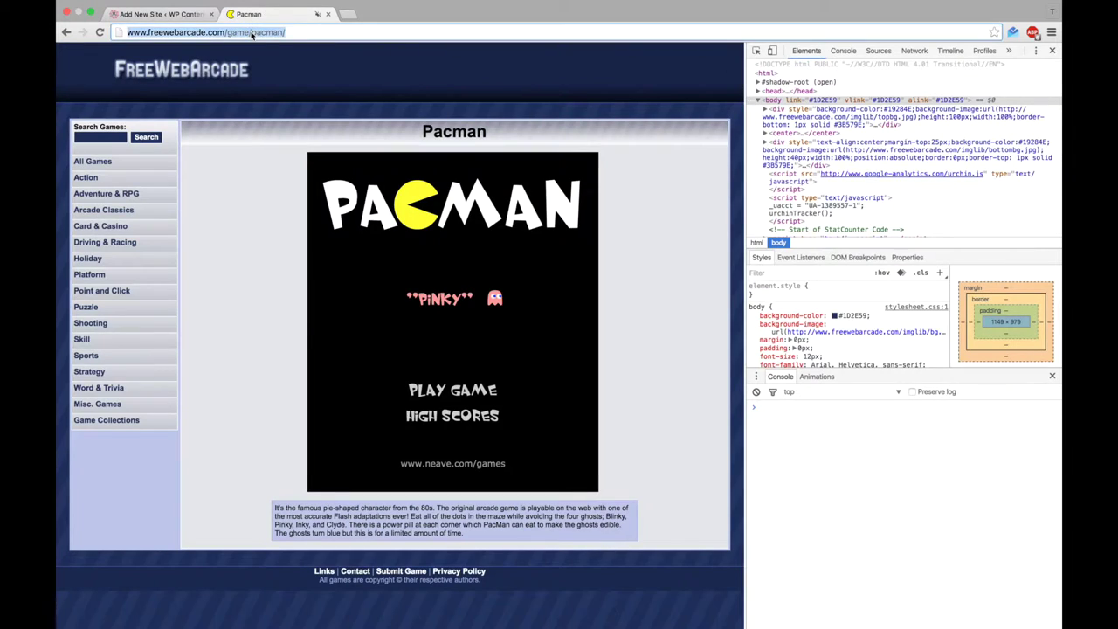
{"action": "right_click", "coordinate": [252, 32]}
{"action": "left_click", "coordinate": [267, 39]}
{"action": "left_click", "coordinate": [181, 16]}
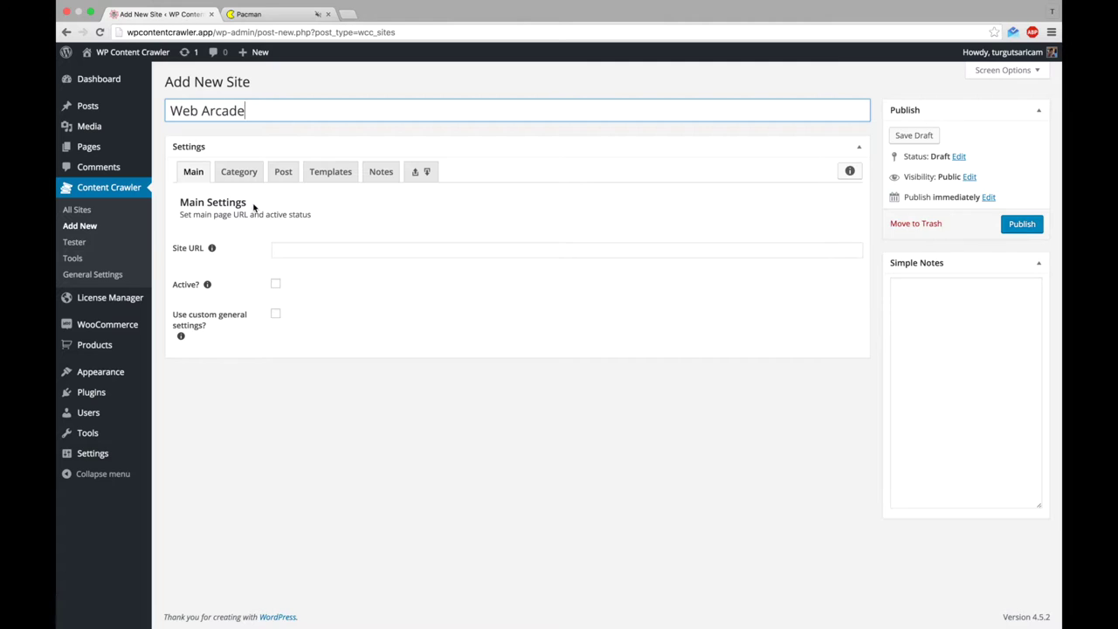
{"action": "left_click", "coordinate": [295, 249]}
{"action": "key", "text": "super+v"}
{"action": "left_click", "coordinate": [402, 250]}
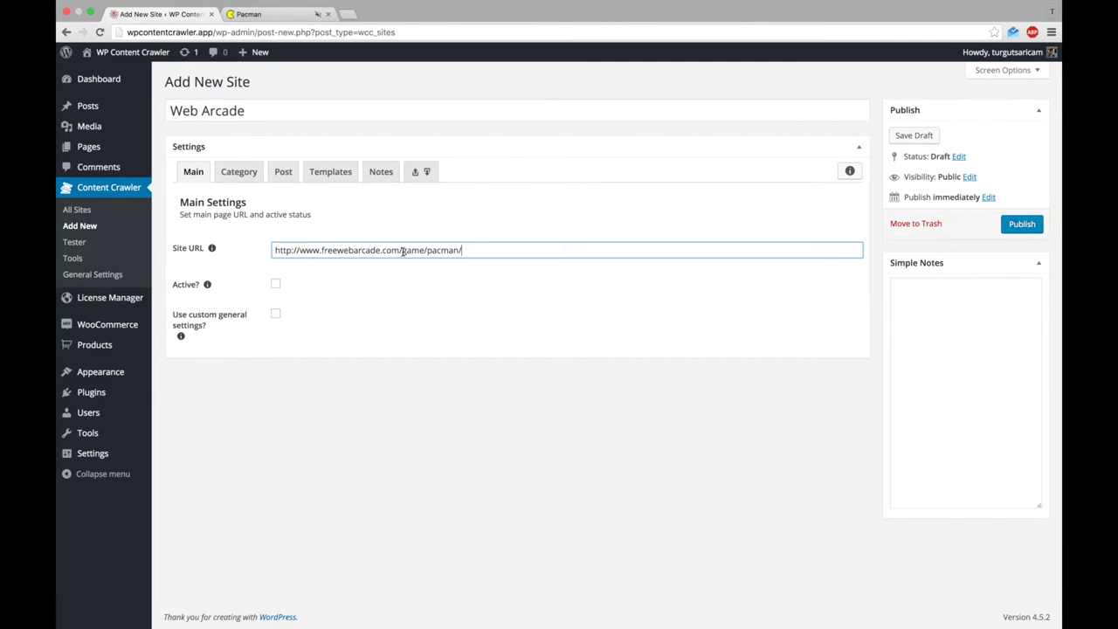
{"action": "key", "text": "shift+super+Left"}
{"action": "left_click", "coordinate": [402, 250]}
{"action": "key", "text": "shift+super+Right"}
{"action": "key", "text": "BackSpace"}
- Paste the Pacman page address as the Post tab's Test Post URL
{"action": "left_click", "coordinate": [284, 171]}
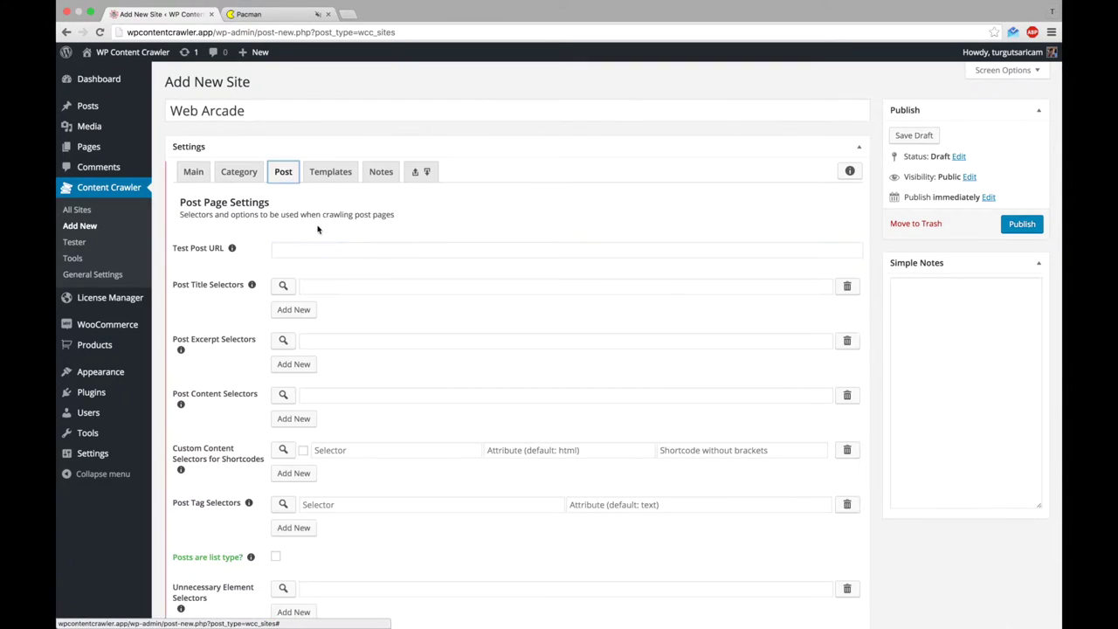
{"action": "left_click", "coordinate": [336, 252]}
{"action": "key", "text": "super+v"}
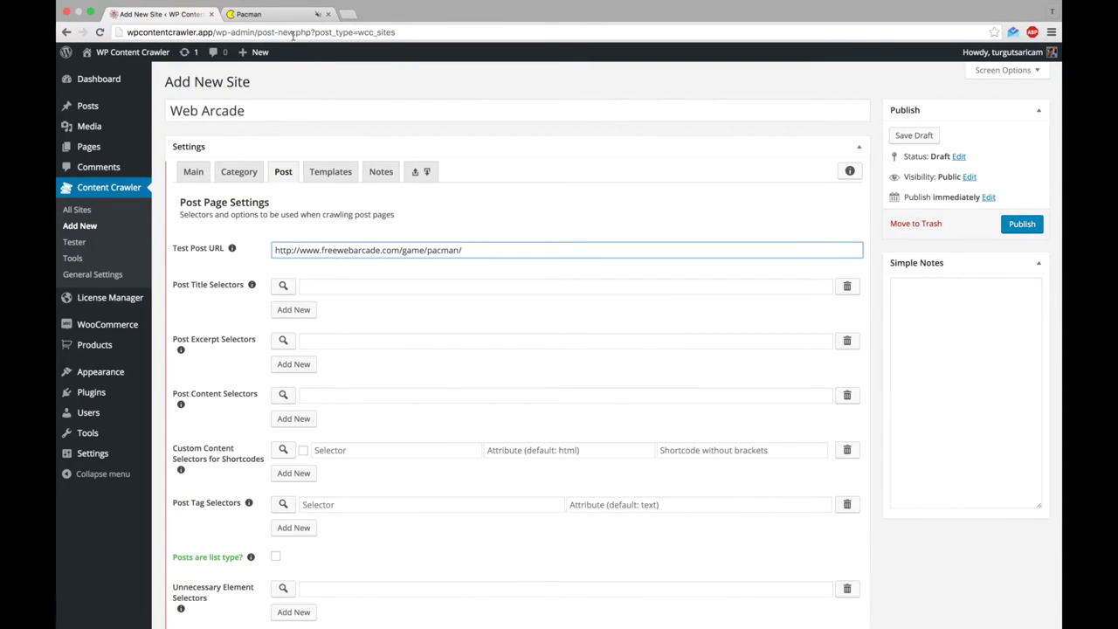
{"action": "left_click", "coordinate": [262, 14]}
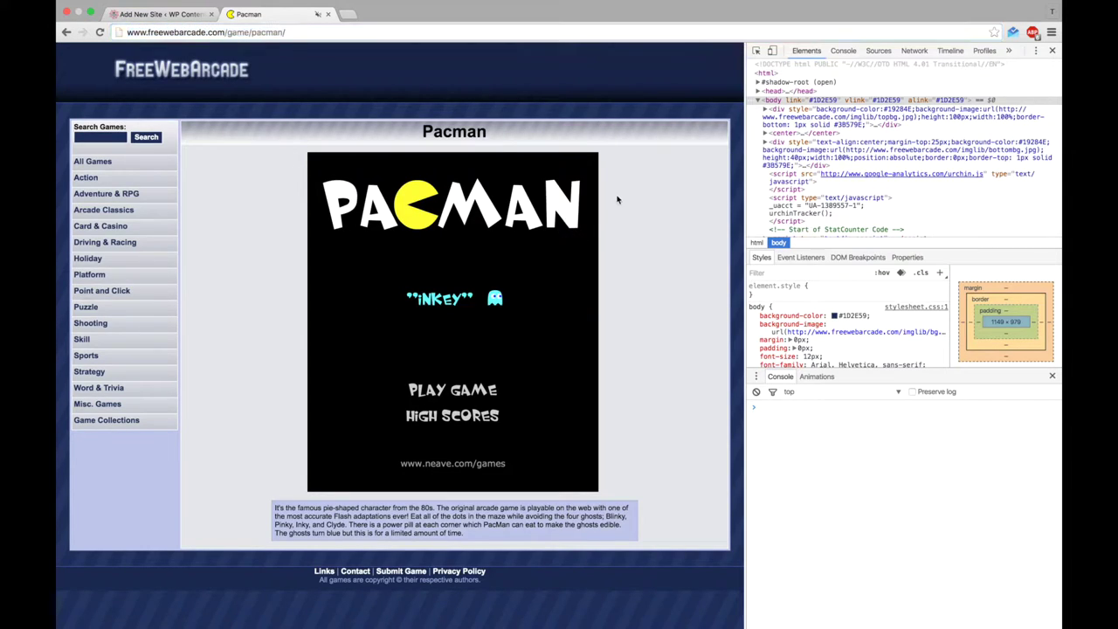
- Inspect the Pacman heading, then set .gtitle as the post title selector and confirm it returns 'Pacman'
{"action": "key", "text": "super+shift+c"}
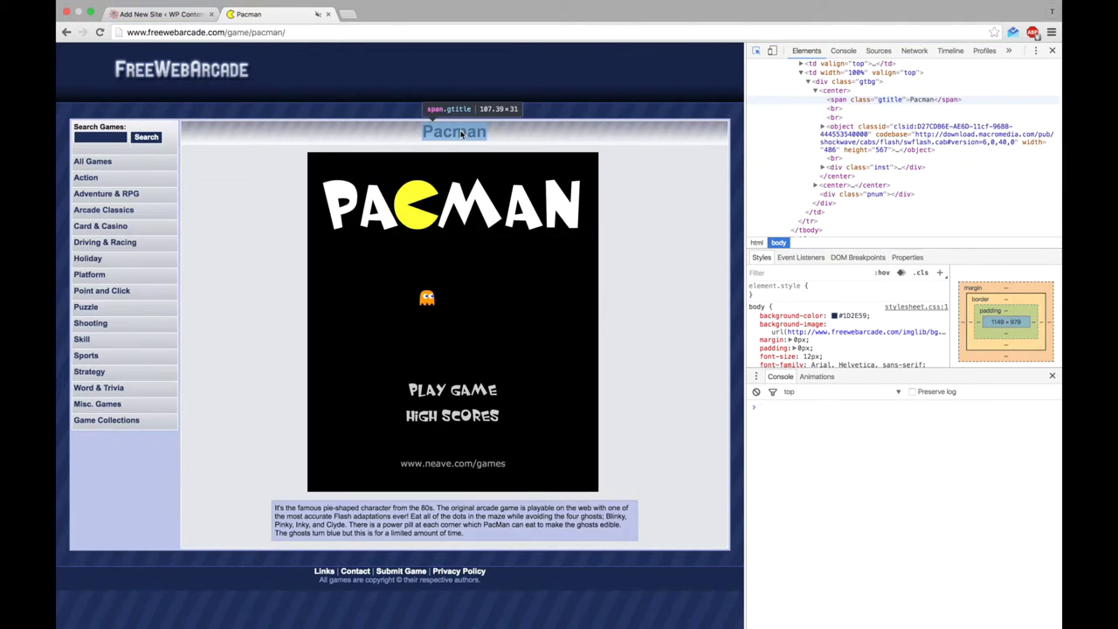
{"action": "left_click", "coordinate": [462, 133]}
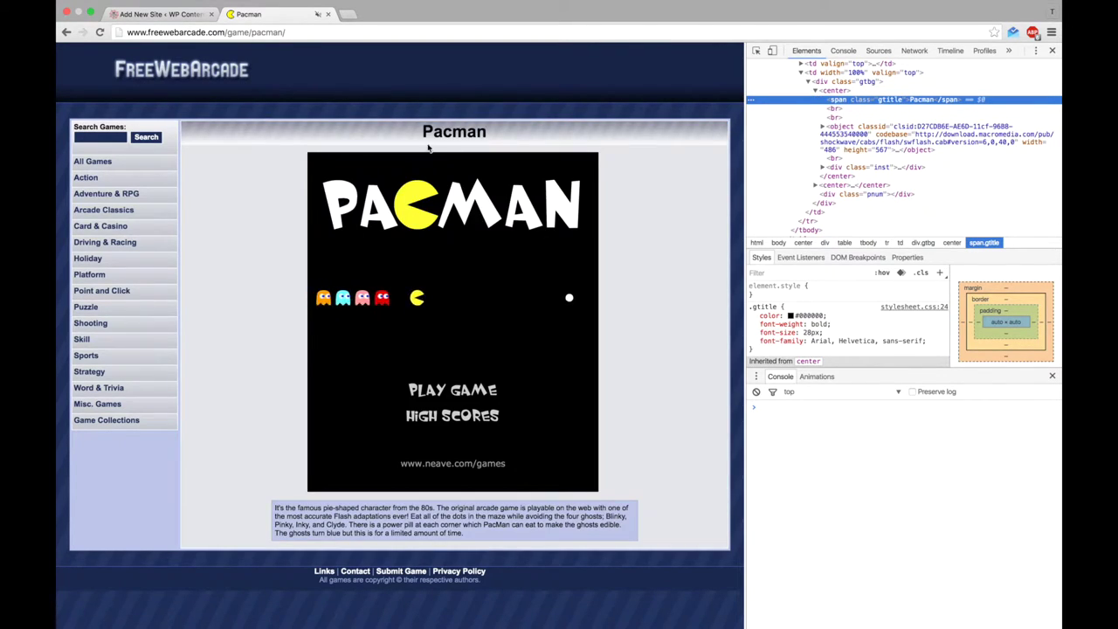
{"action": "key", "text": "ctrl+shift+Tab"}
{"action": "left_click", "coordinate": [343, 288]}
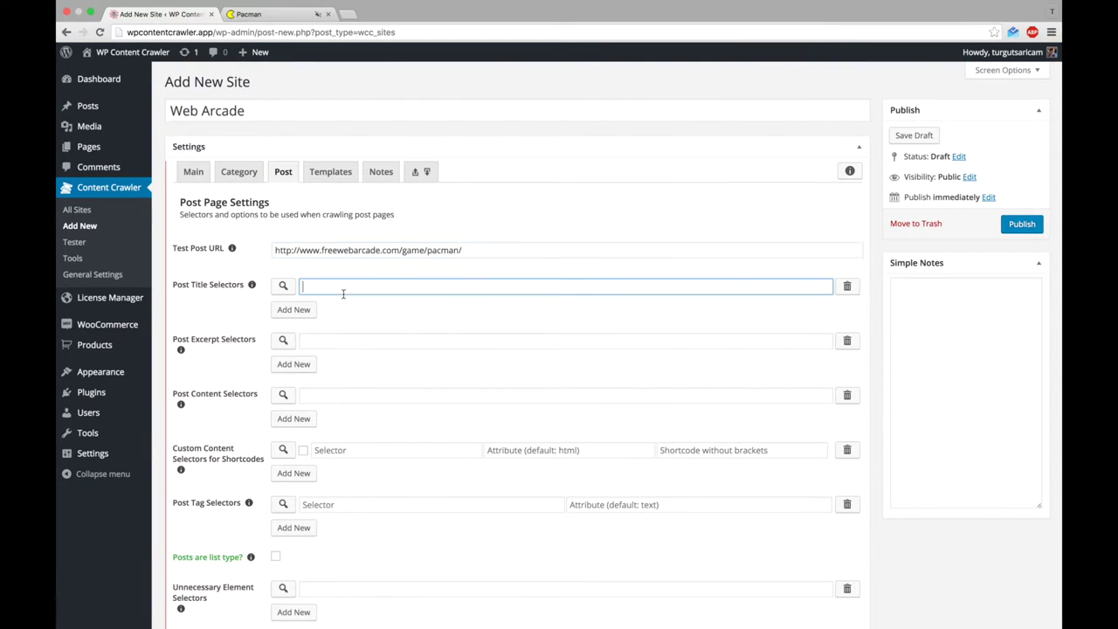
{"action": "type", "text": ".gtitle"}
{"action": "left_click", "coordinate": [283, 286]}
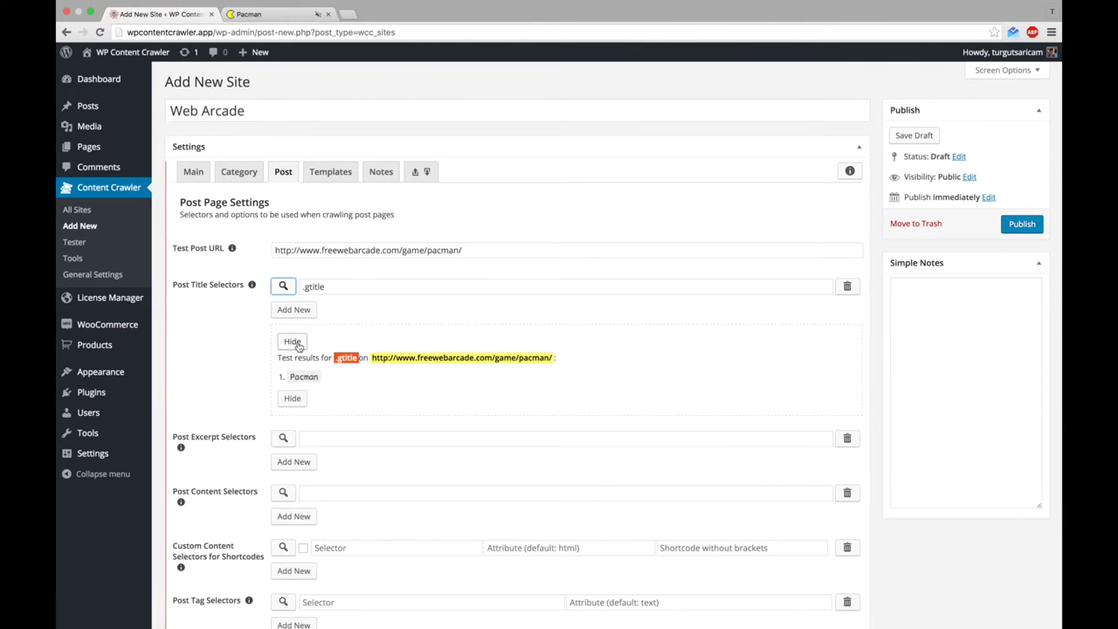
{"action": "left_click", "coordinate": [291, 341]}
- Tick 'Save images as media?' and 'Save images as gallery?', then focus the Gallery Image URL Selectors field
{"action": "scroll", "coordinate": [267, 217], "scroll_direction": "down", "scroll_amount": 4}
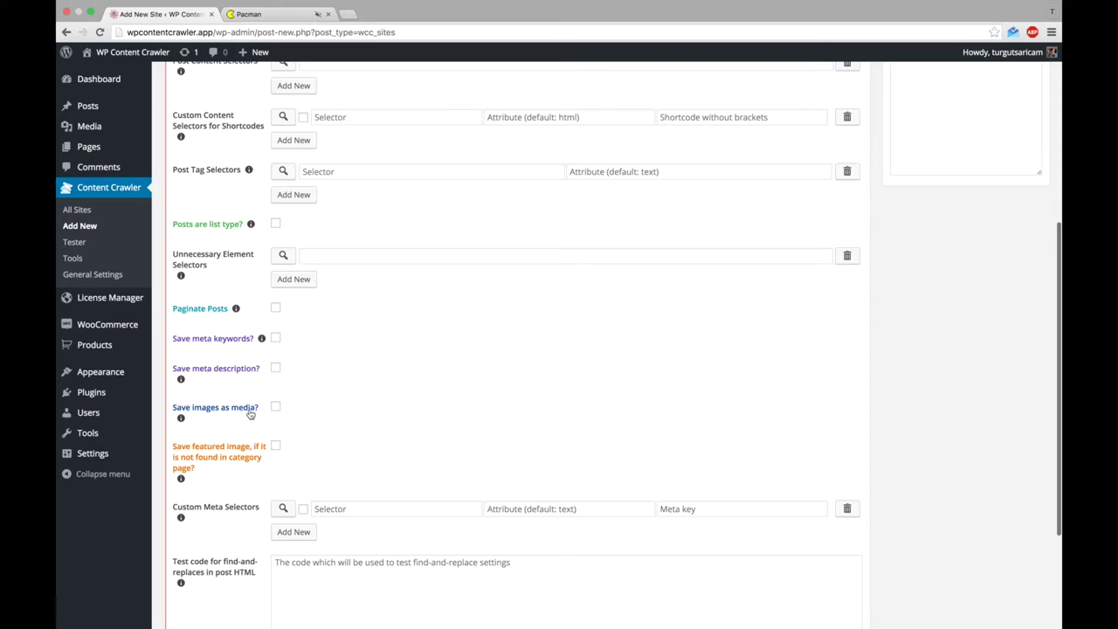
{"action": "left_click", "coordinate": [249, 412]}
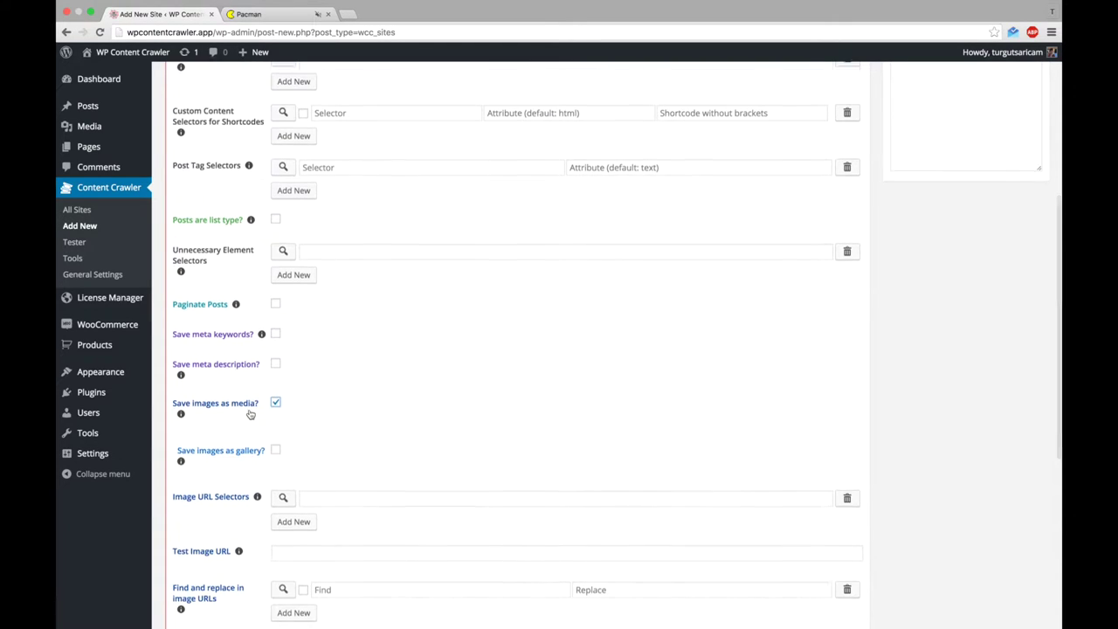
{"action": "scroll", "coordinate": [271, 411], "scroll_direction": "down", "scroll_amount": 3}
{"action": "left_click", "coordinate": [246, 346]}
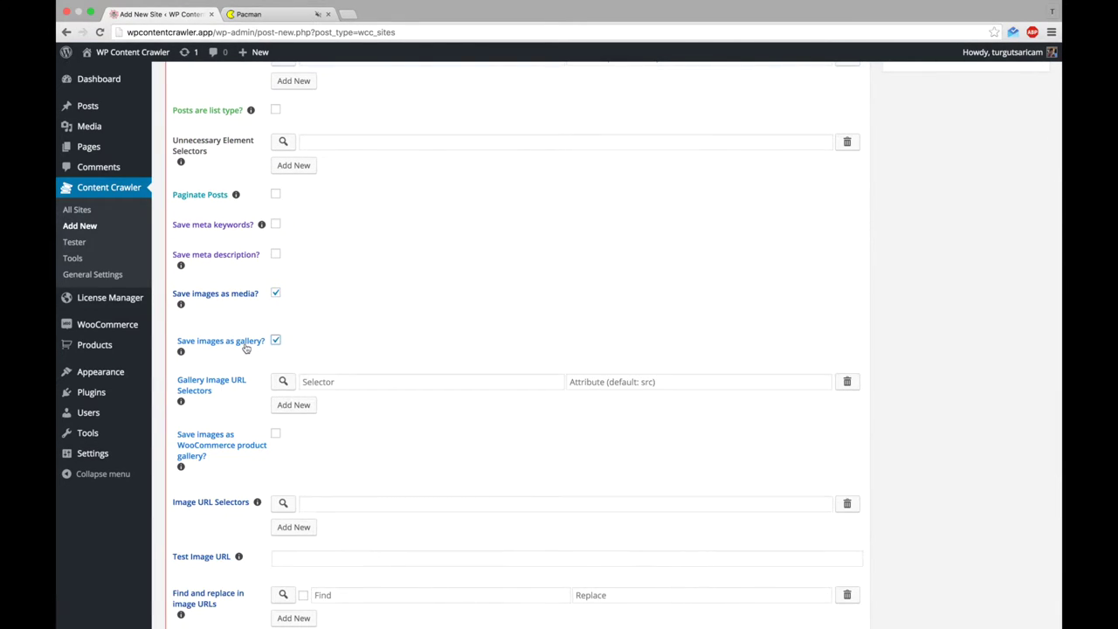
{"action": "left_click", "coordinate": [338, 375]}
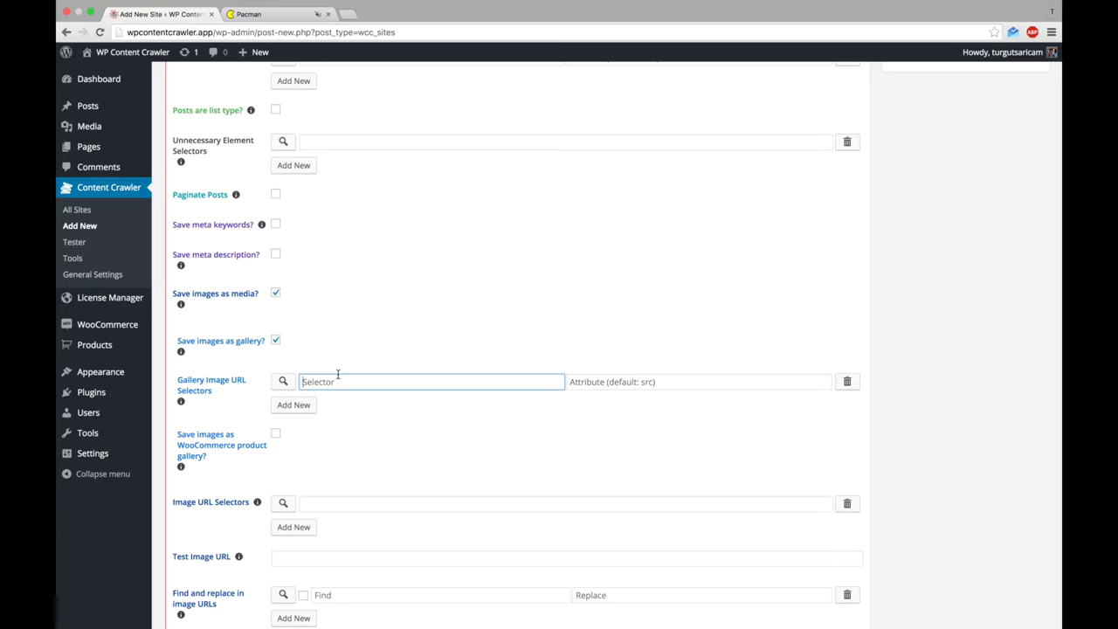
- Inspect the Pacman game in DevTools, tracing its object, pacman.swf embed and div.gtbg container nodes
{"action": "left_click", "coordinate": [277, 14]}
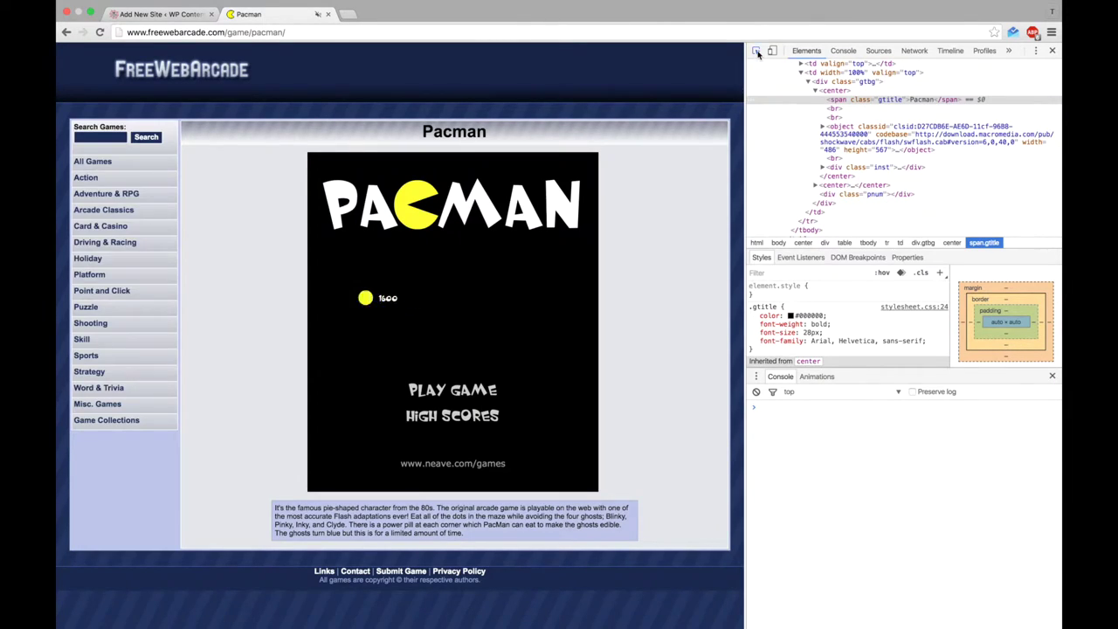
{"action": "left_click", "coordinate": [757, 52]}
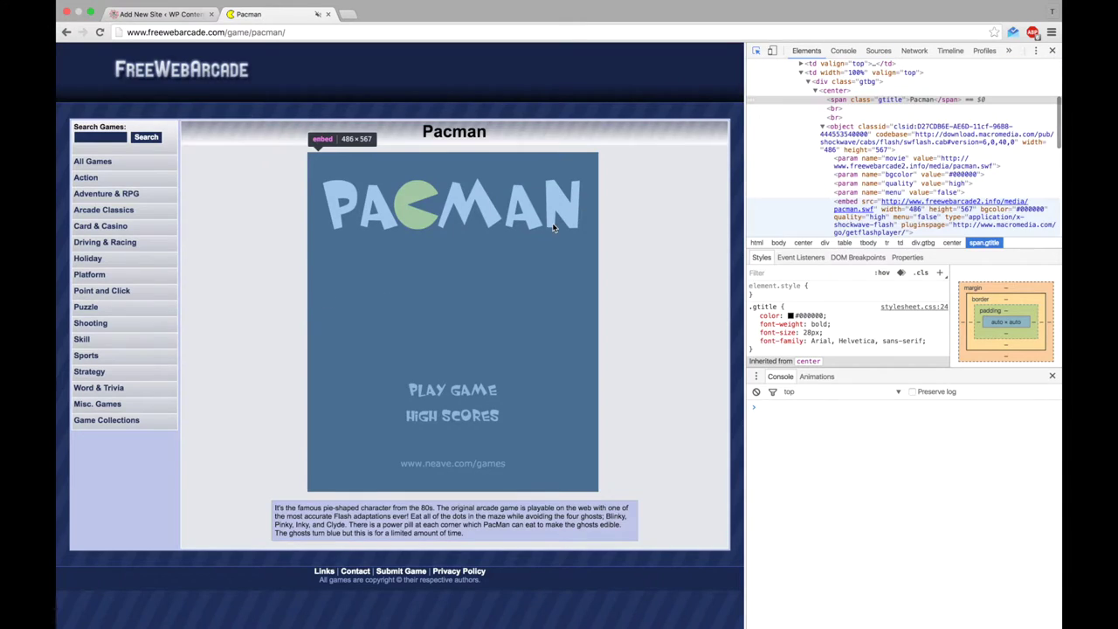
{"action": "left_click", "coordinate": [567, 210]}
{"action": "scroll", "coordinate": [805, 213], "scroll_direction": "down", "scroll_amount": 1}
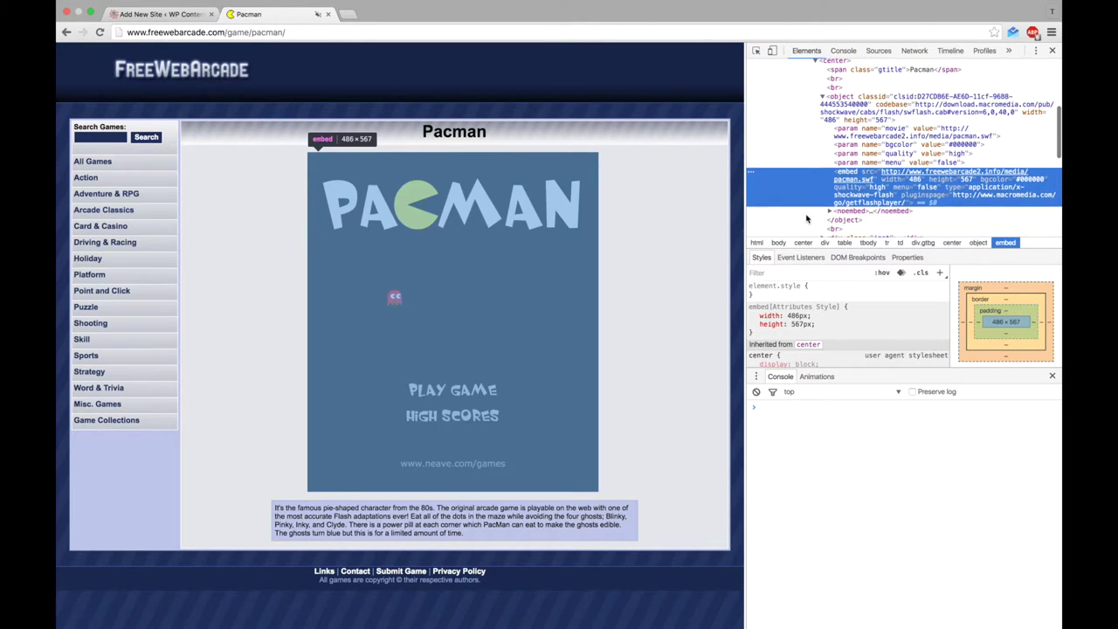
{"action": "left_click", "coordinate": [845, 99]}
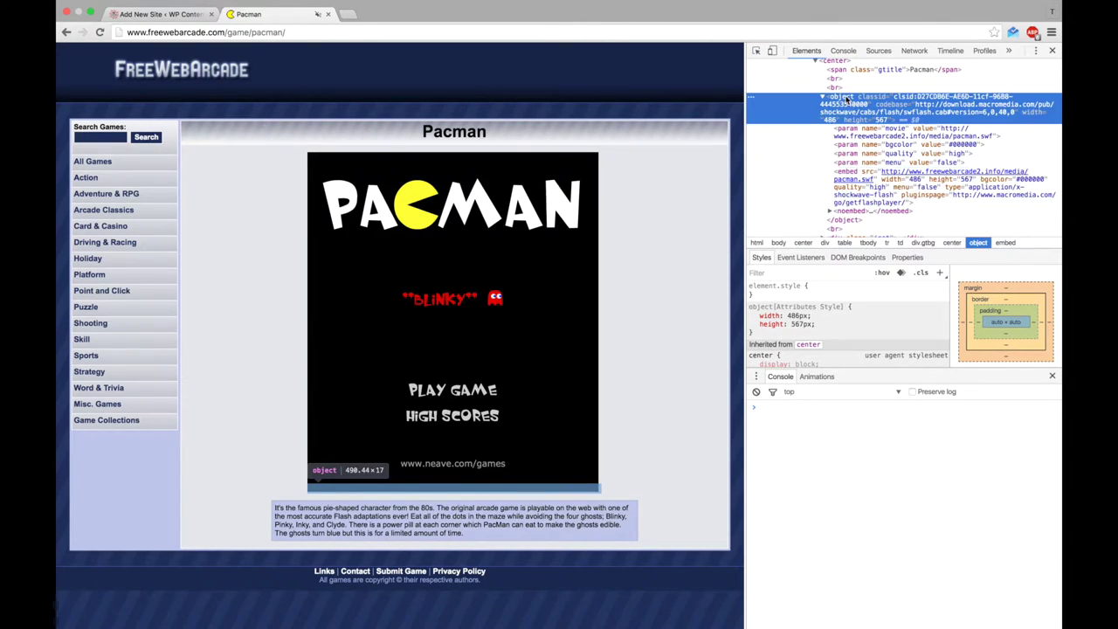
{"action": "left_click", "coordinate": [840, 172]}
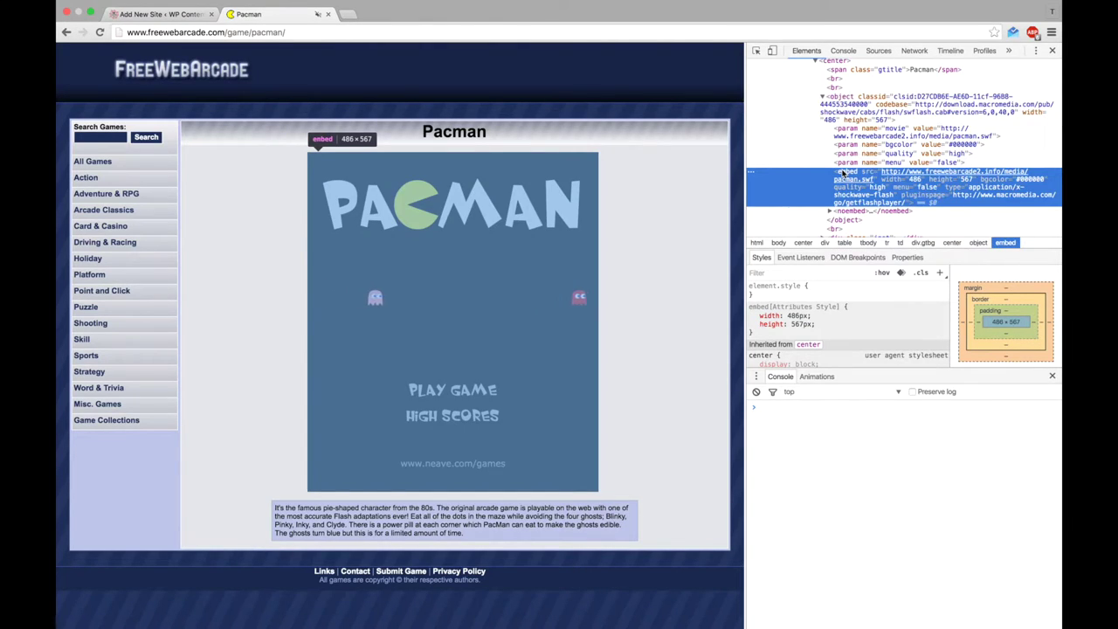
{"action": "scroll", "coordinate": [859, 126], "scroll_direction": "up", "scroll_amount": 2}
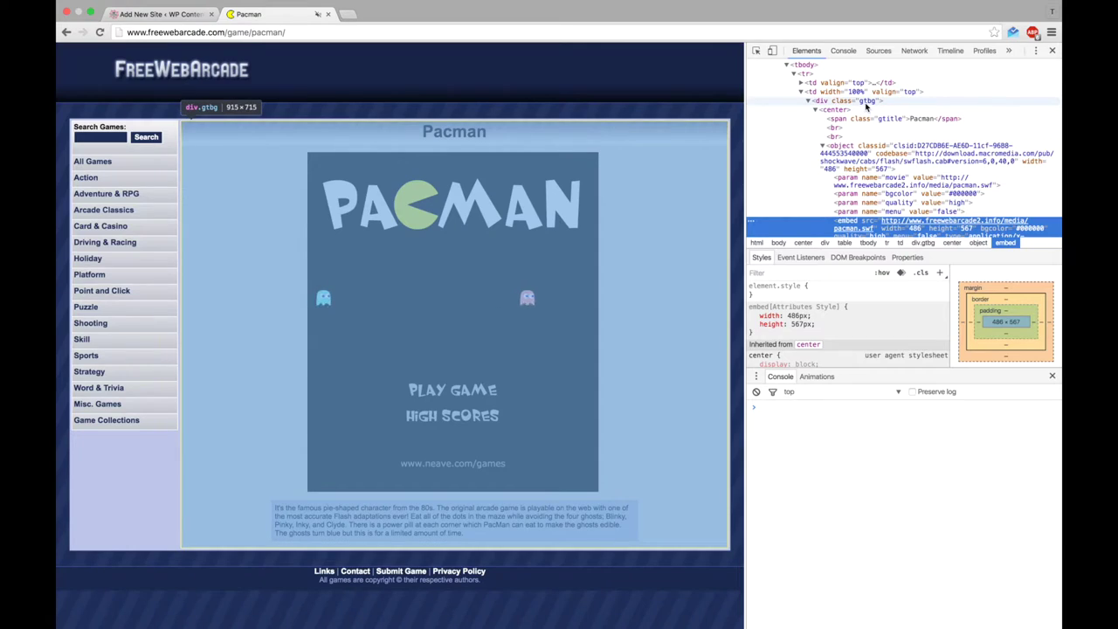
{"action": "left_click", "coordinate": [838, 102]}
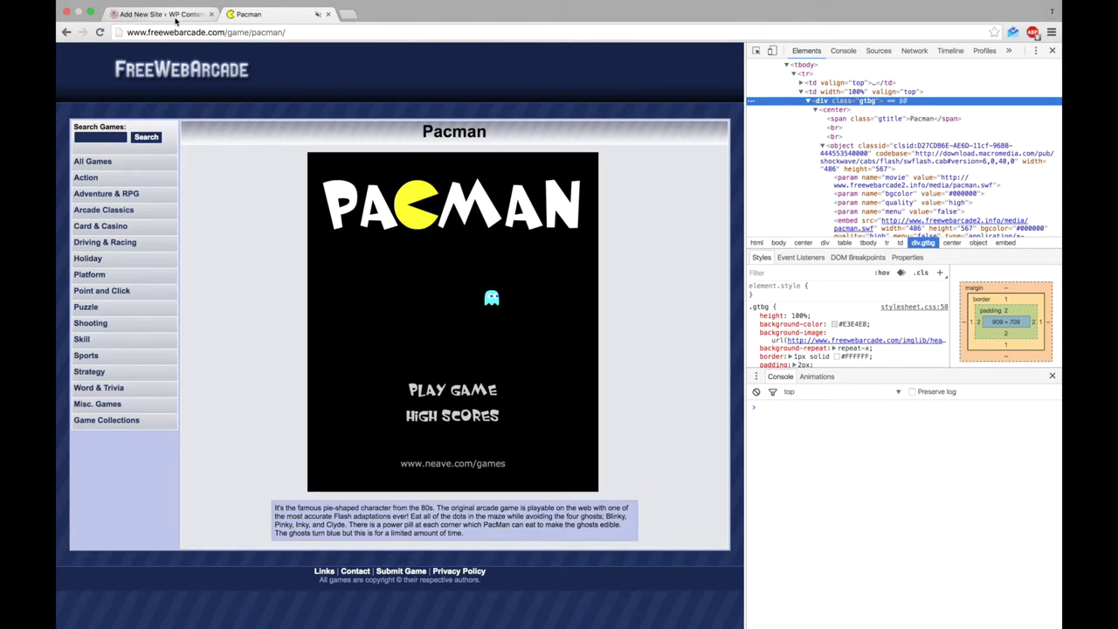
{"action": "left_click", "coordinate": [161, 14]}
{"action": "type", "text": ".gtb"}
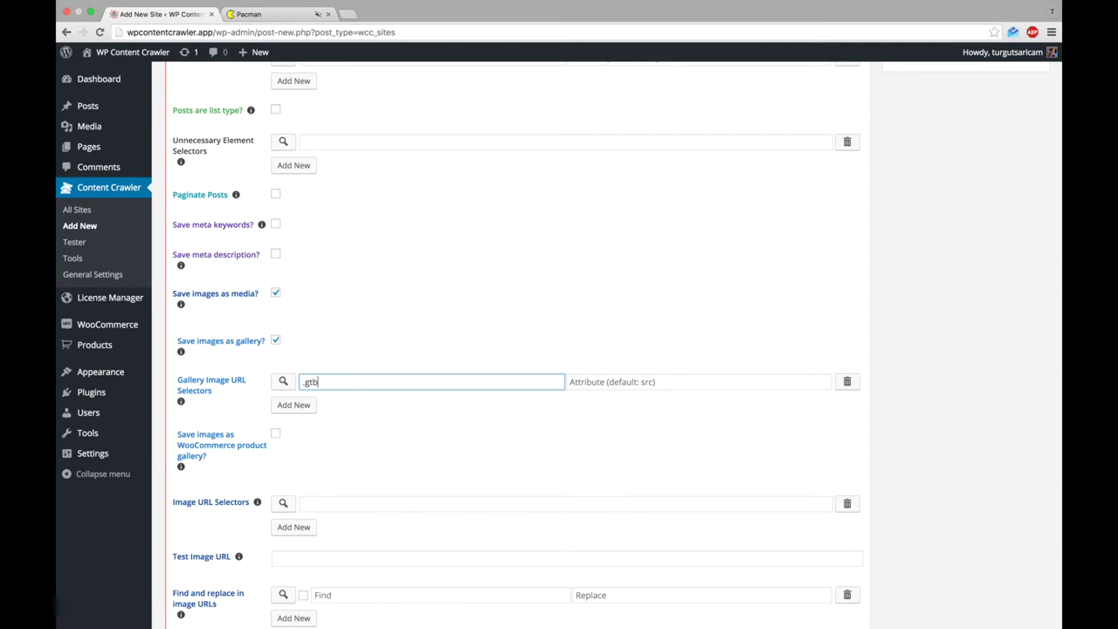
{"action": "type", "text": "g object embed"}
{"action": "left_click", "coordinate": [283, 382]}
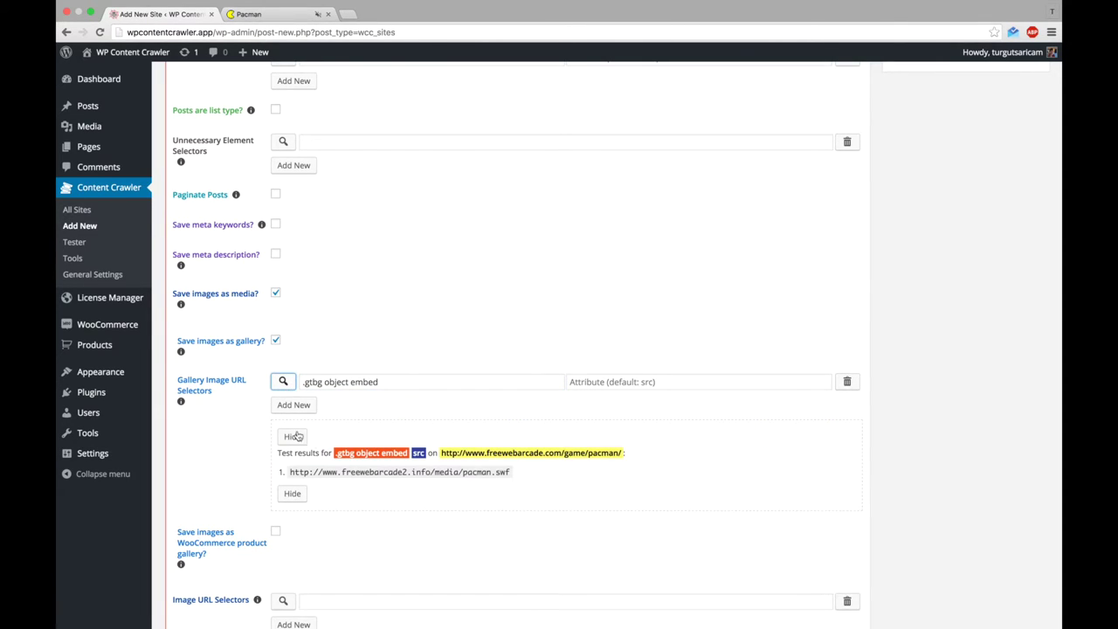
{"action": "scroll", "coordinate": [297, 441], "scroll_direction": "down", "scroll_amount": 3}
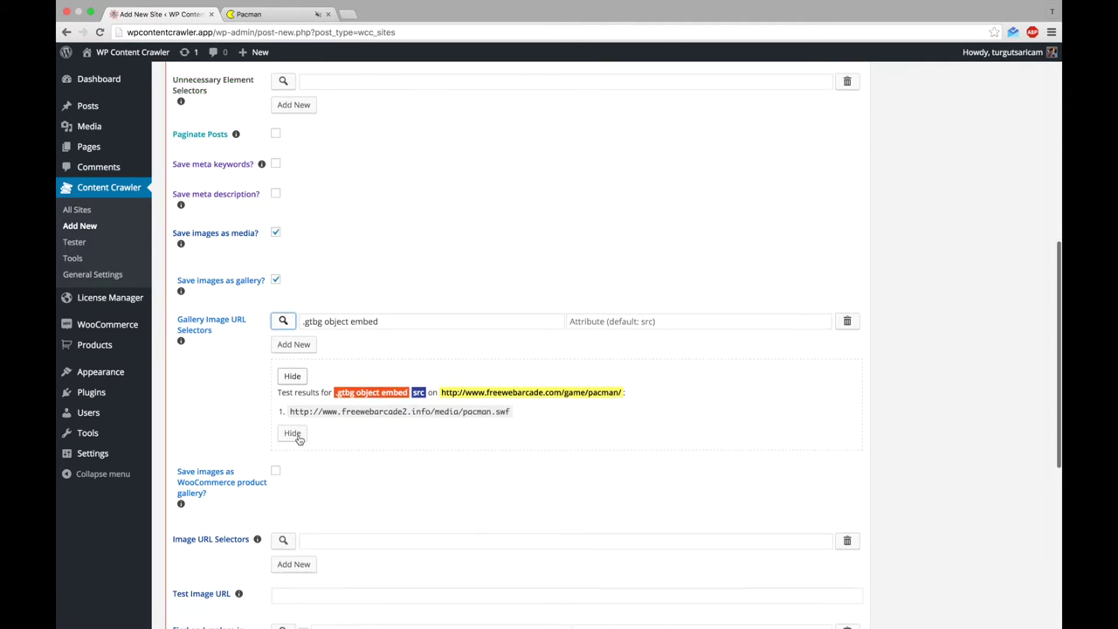
{"action": "scroll", "coordinate": [298, 439], "scroll_direction": "up", "scroll_amount": 15}
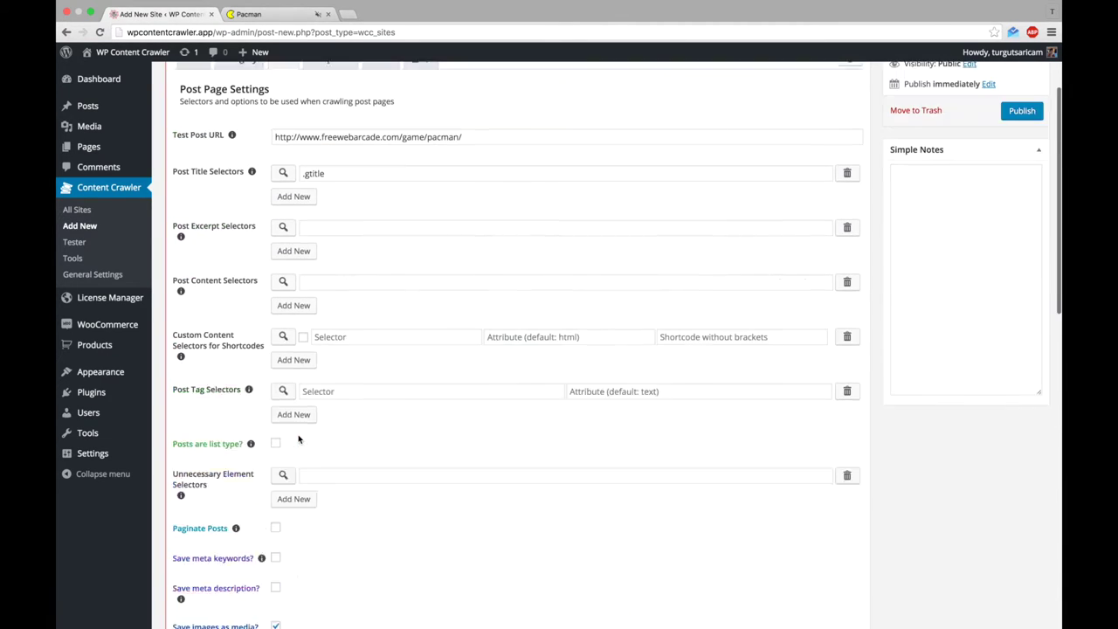
- Review the empty Gallery Item Template under Template Settings, then go back to the Pacman page
{"action": "left_click", "coordinate": [330, 91]}
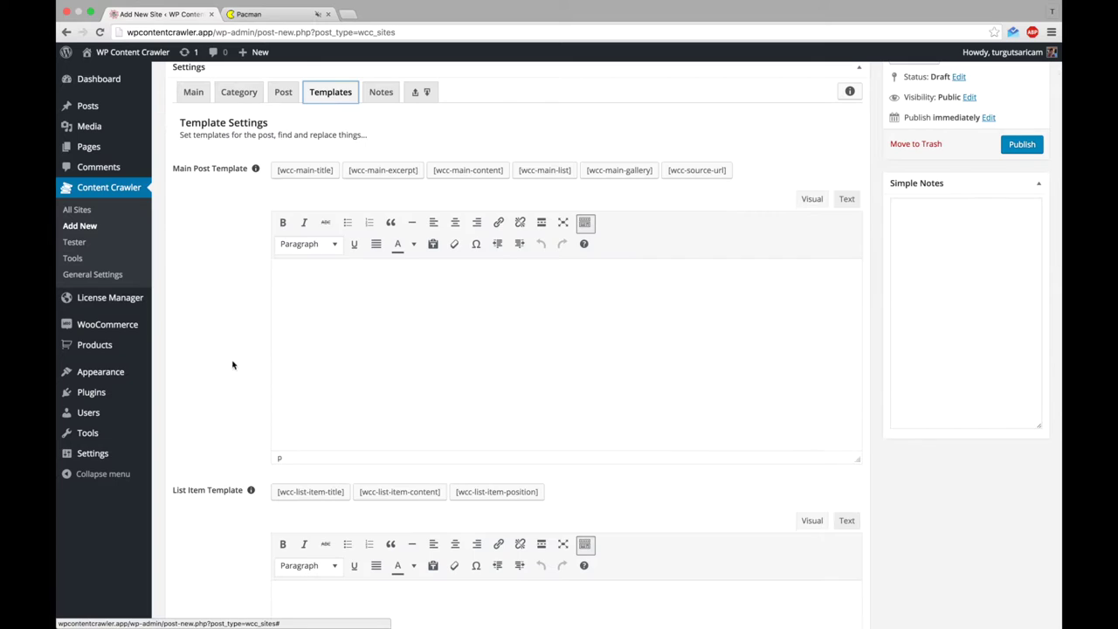
{"action": "scroll", "coordinate": [230, 377], "scroll_direction": "down", "scroll_amount": 5}
{"action": "scroll", "coordinate": [230, 378], "scroll_direction": "down", "scroll_amount": 5}
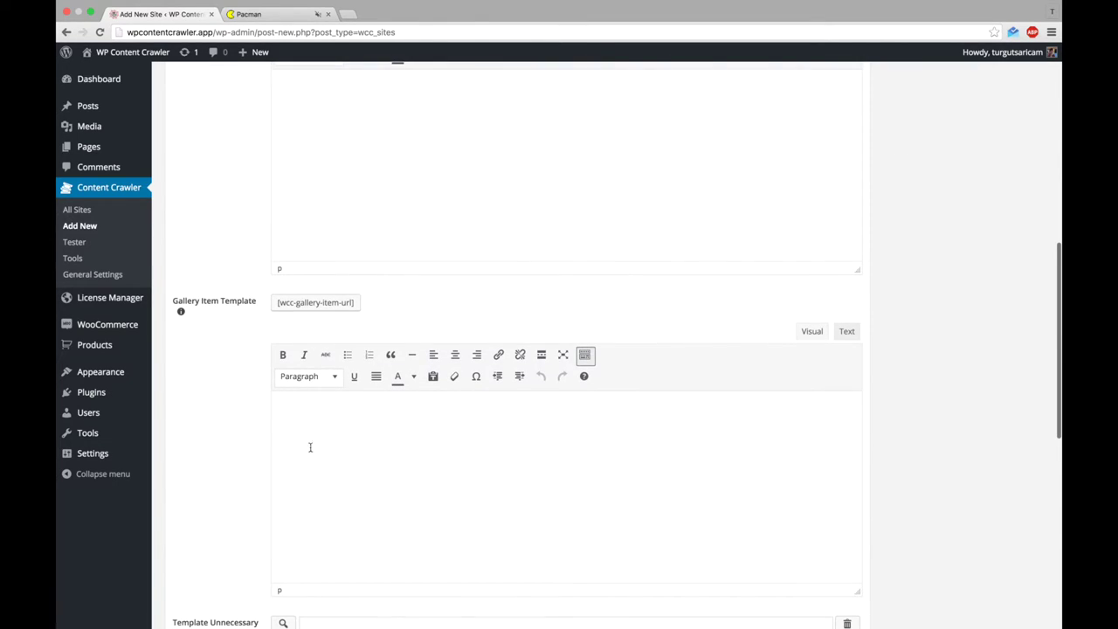
{"action": "left_click", "coordinate": [331, 448]}
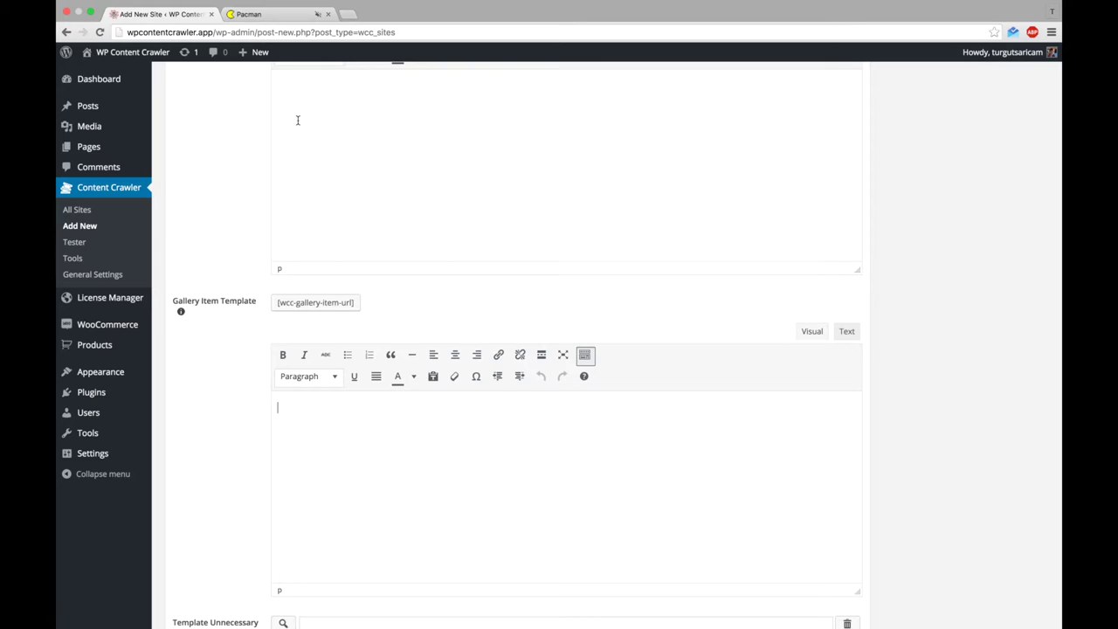
{"action": "left_click", "coordinate": [275, 13]}
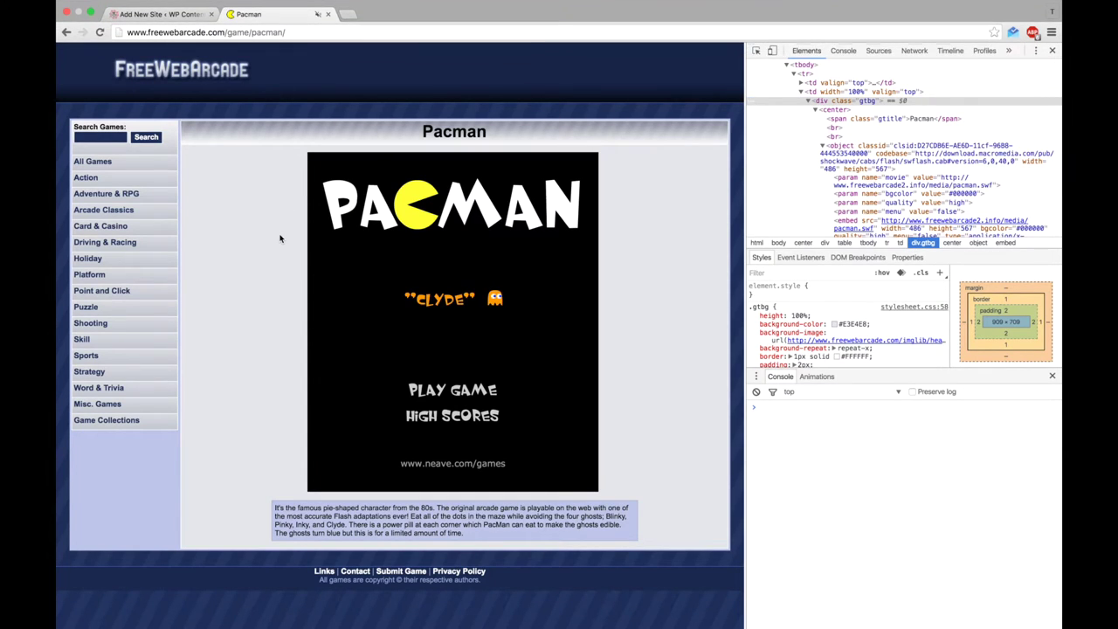
- Copy the Flash object and embed markup from the Pacman page's HTML source
{"action": "key", "text": "super+alt+u"}
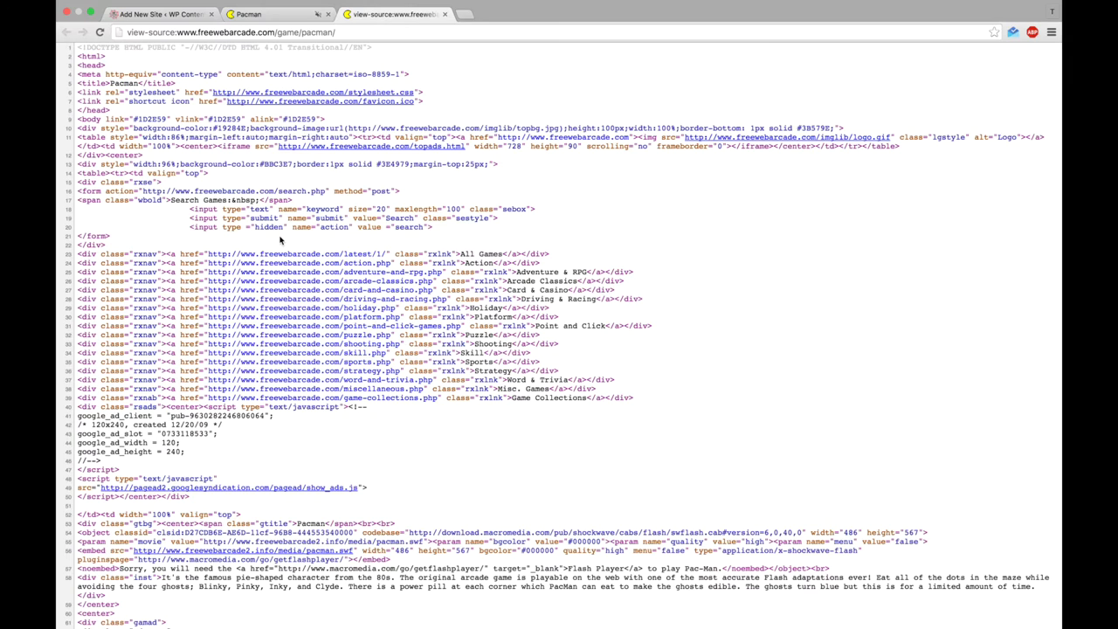
{"action": "scroll", "coordinate": [302, 430], "scroll_direction": "down", "scroll_amount": 5}
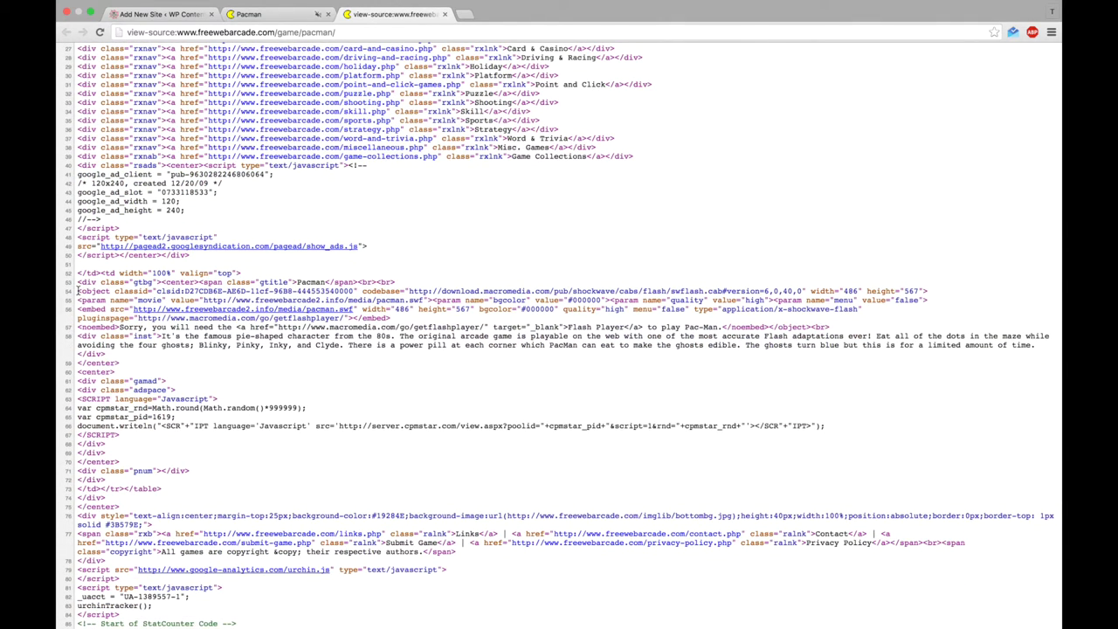
{"action": "left_click_drag", "start_coordinate": [77, 291], "coordinate": [811, 330]}
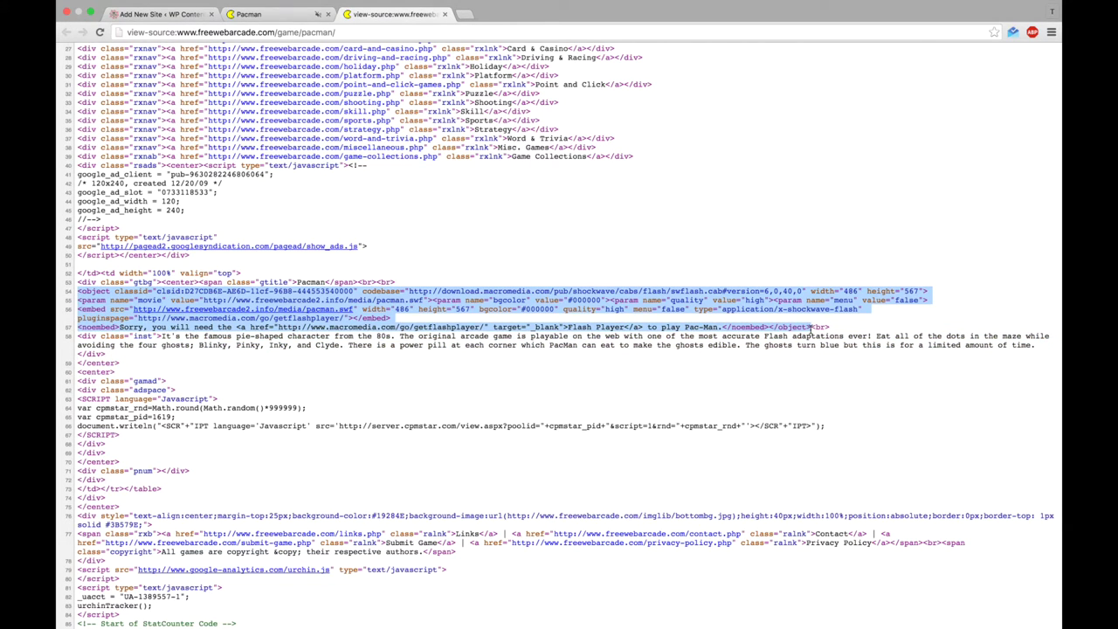
{"action": "right_click", "coordinate": [574, 301]}
{"action": "left_click", "coordinate": [593, 326]}
{"action": "left_click", "coordinate": [261, 14]}
{"action": "left_click", "coordinate": [197, 16]}
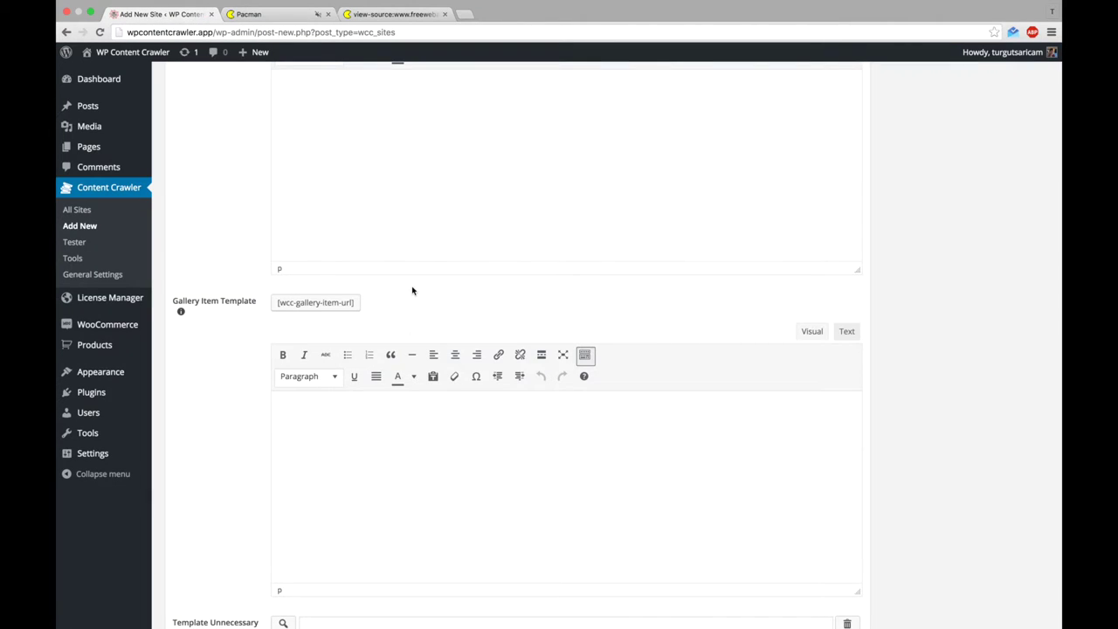
- Paste the Flash markup into the Gallery Item Template as raw HTML and delete its classid attribute
{"action": "key", "text": "super+v"}
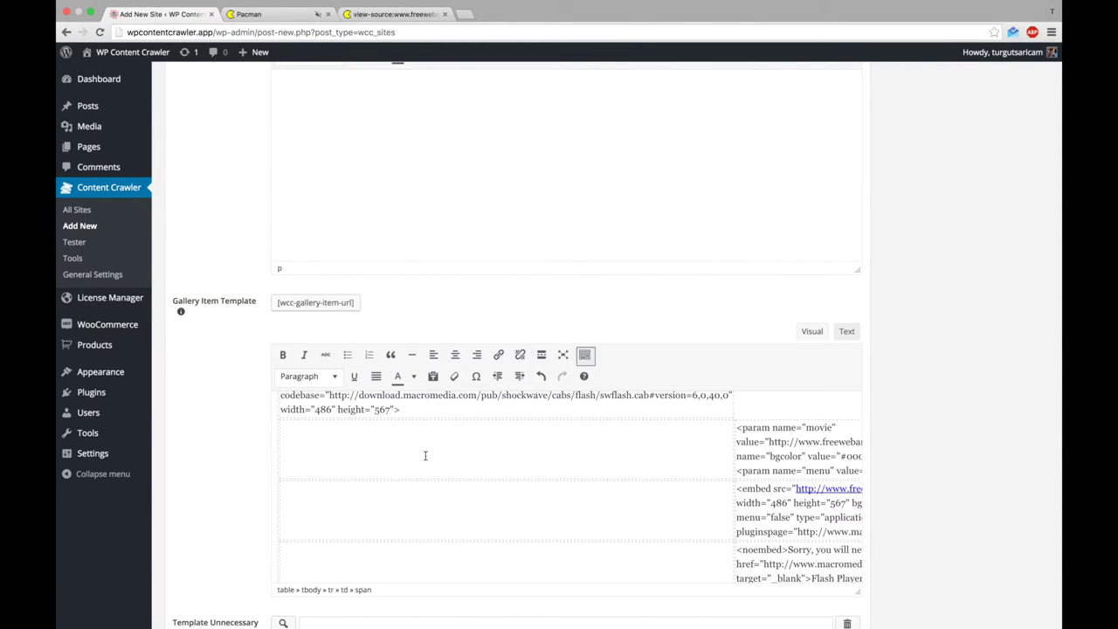
{"action": "key", "text": "super+z"}
{"action": "left_click", "coordinate": [839, 333]}
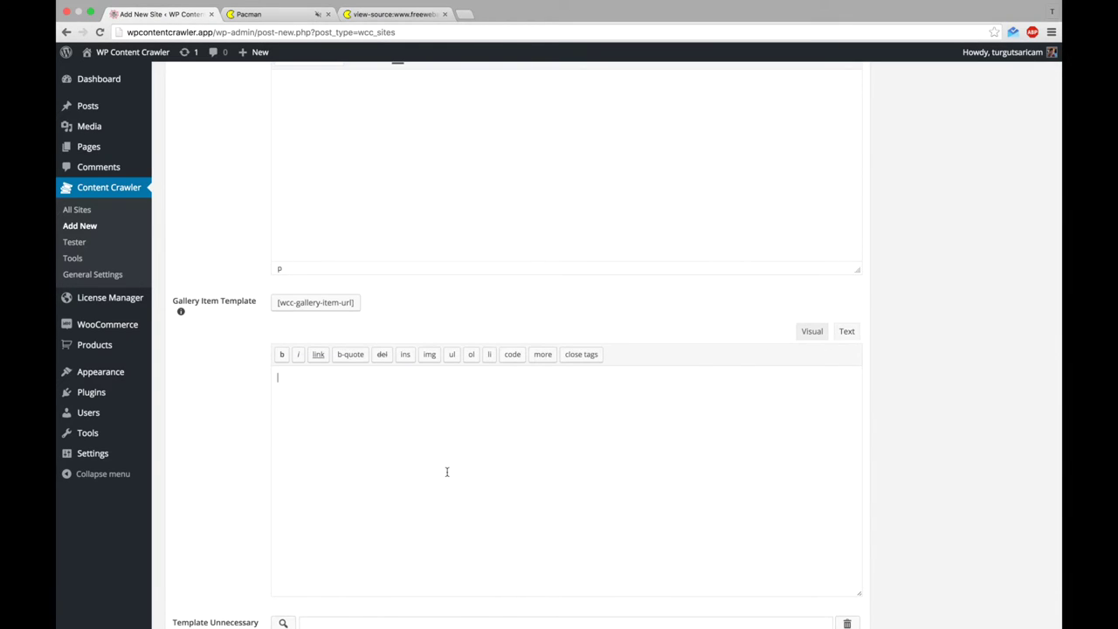
{"action": "key", "text": "super+v"}
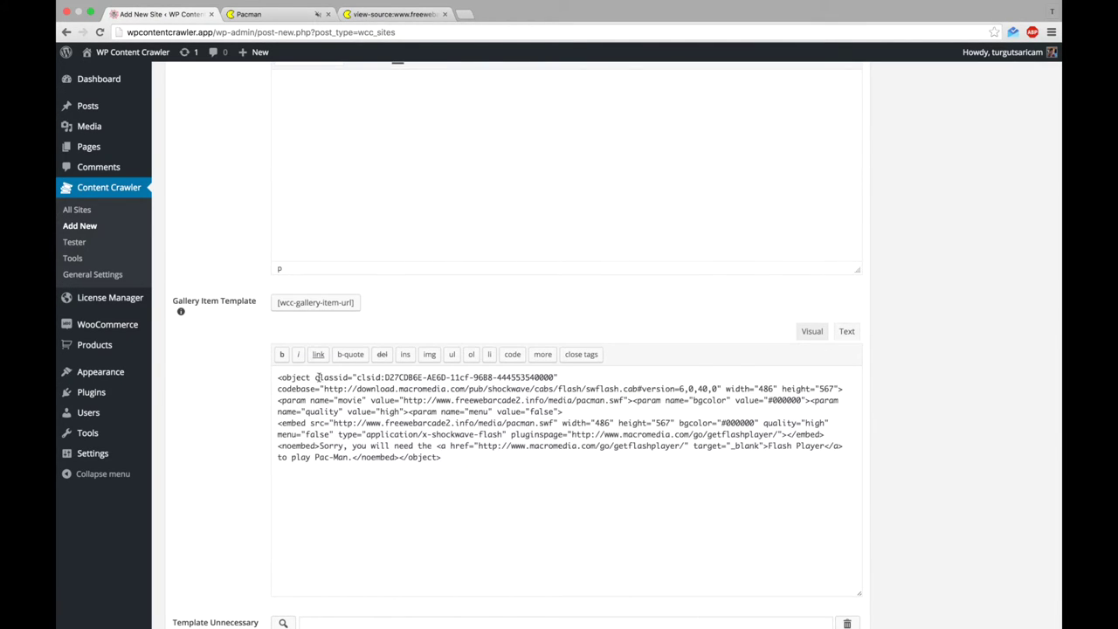
{"action": "left_click_drag", "start_coordinate": [315, 378], "coordinate": [564, 377]}
{"action": "key", "text": "BackSpace"}
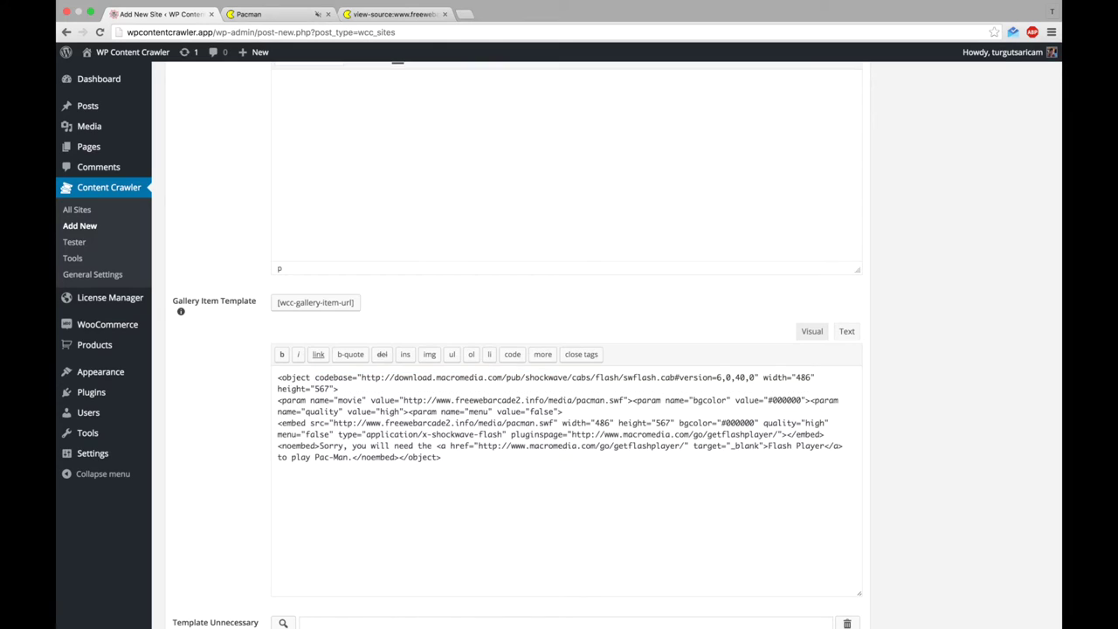
- Replace both SWF URLs with [wcc-gallery-item-url] and trim 'Pac-Man.' from the fallback text
{"action": "left_click", "coordinate": [321, 305]}
{"action": "left_click_drag", "start_coordinate": [404, 400], "coordinate": [625, 394]}
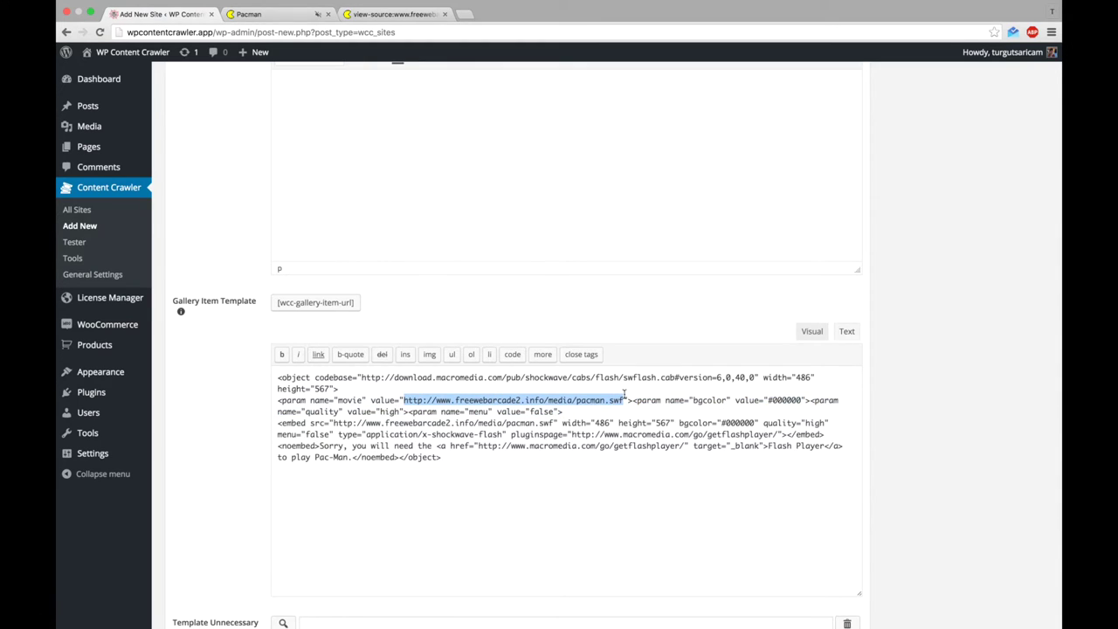
{"action": "key", "text": "super+v"}
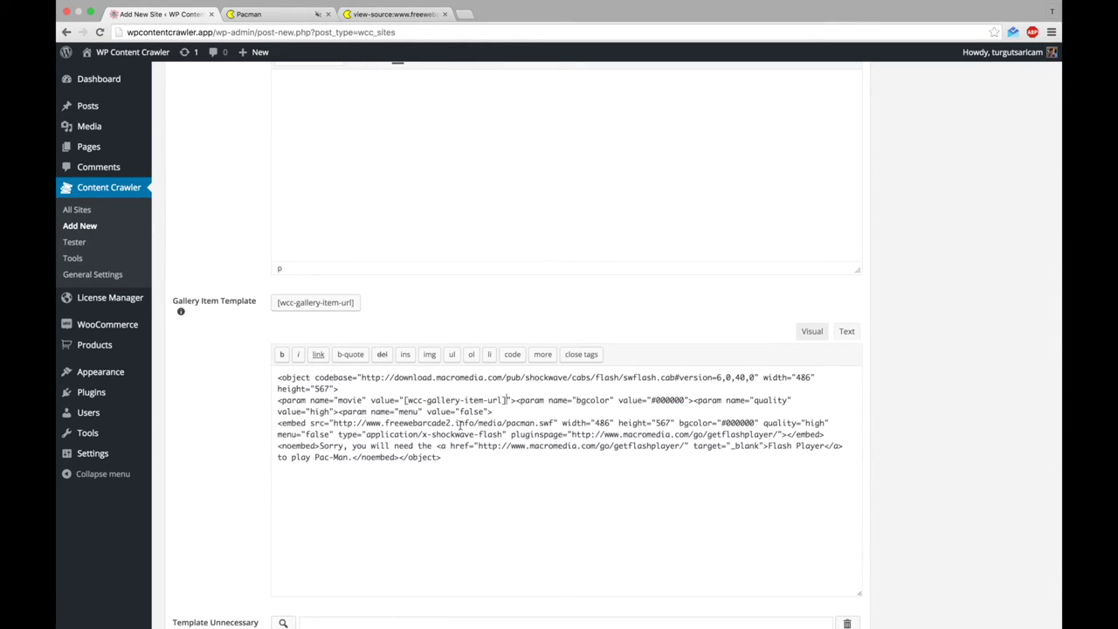
{"action": "left_click_drag", "start_coordinate": [335, 422], "coordinate": [555, 423]}
{"action": "key", "text": "super+v"}
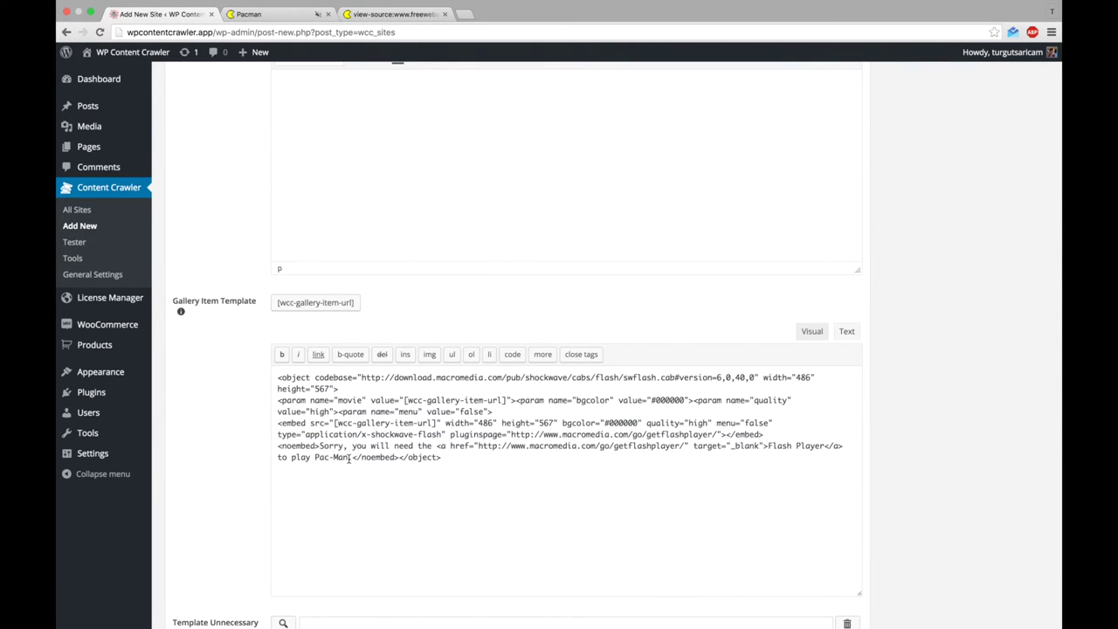
{"action": "left_click_drag", "start_coordinate": [351, 458], "coordinate": [310, 452]}
{"action": "type", "text": "."}
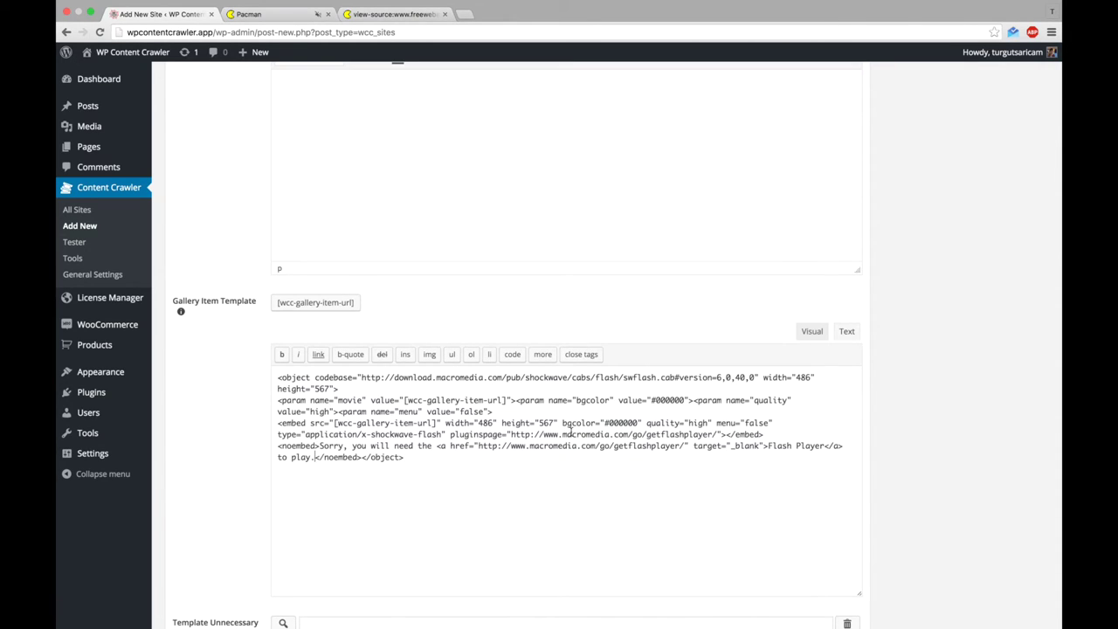
- Put [wcc-main-gallery] in the Main Post Template and publish the Web Arcade site
{"action": "scroll", "coordinate": [429, 446], "scroll_direction": "up", "scroll_amount": 6}
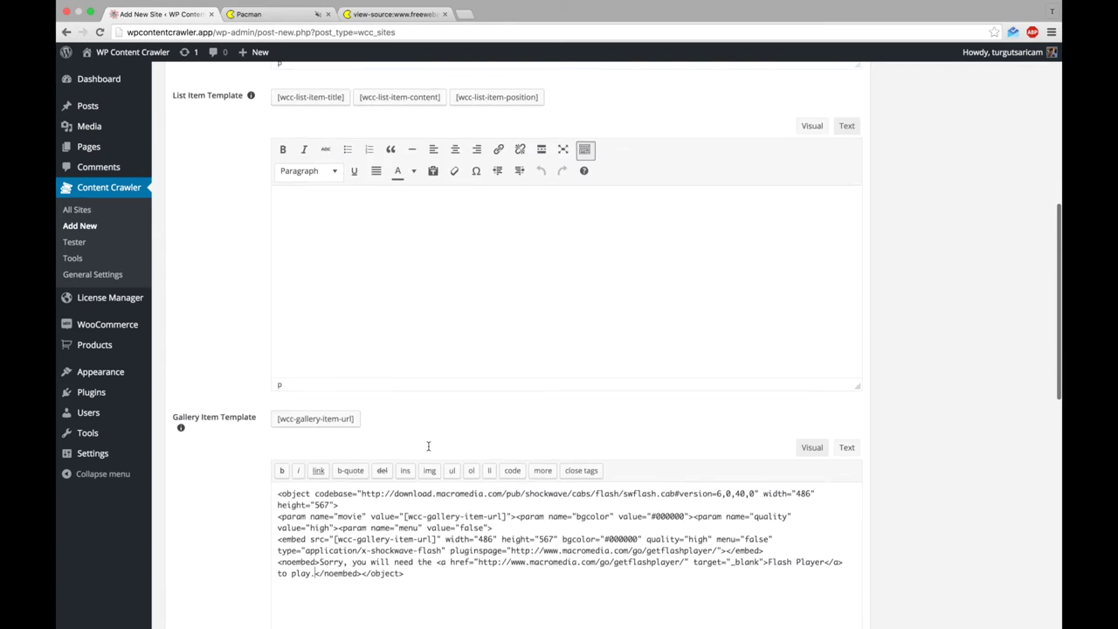
{"action": "scroll", "coordinate": [430, 447], "scroll_direction": "up", "scroll_amount": 4}
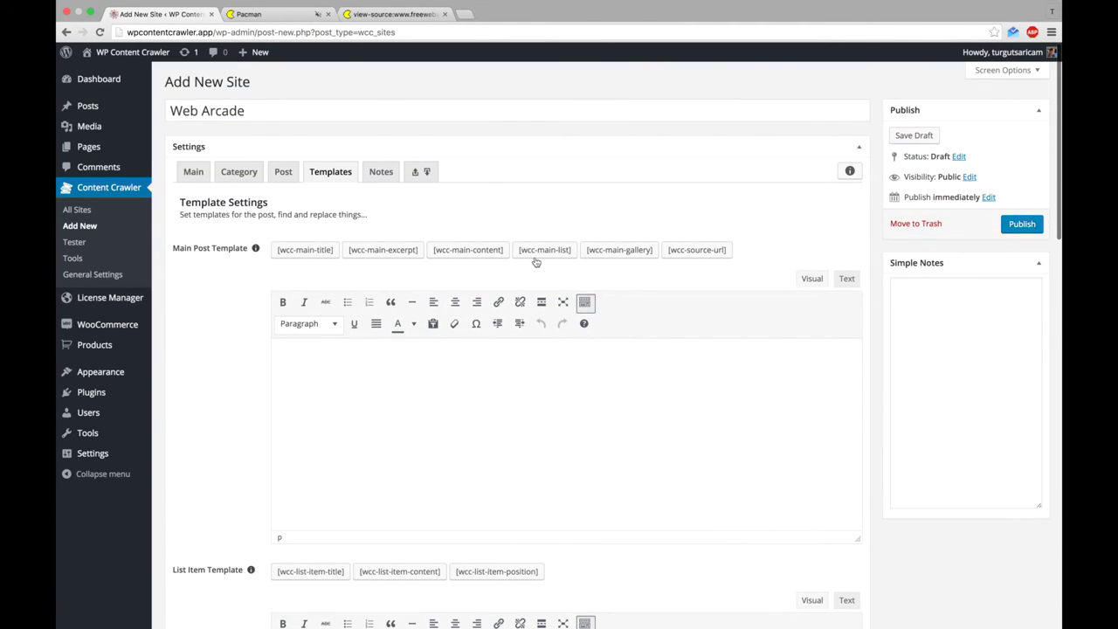
{"action": "left_click", "coordinate": [473, 384]}
{"action": "key", "text": "ctrl+v"}
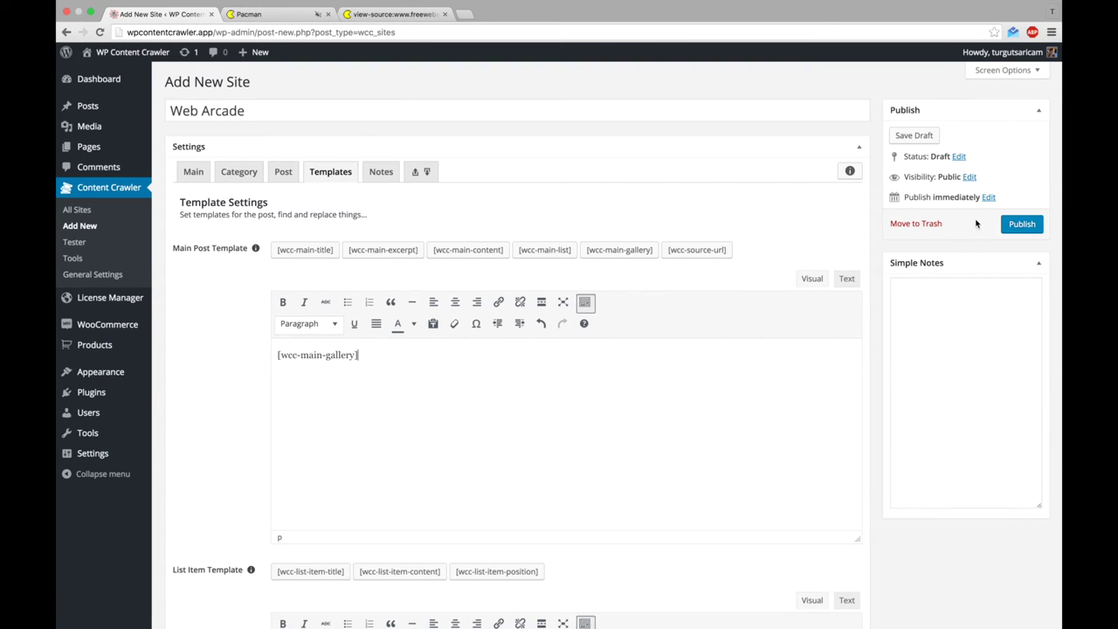
{"action": "left_click", "coordinate": [1011, 223]}
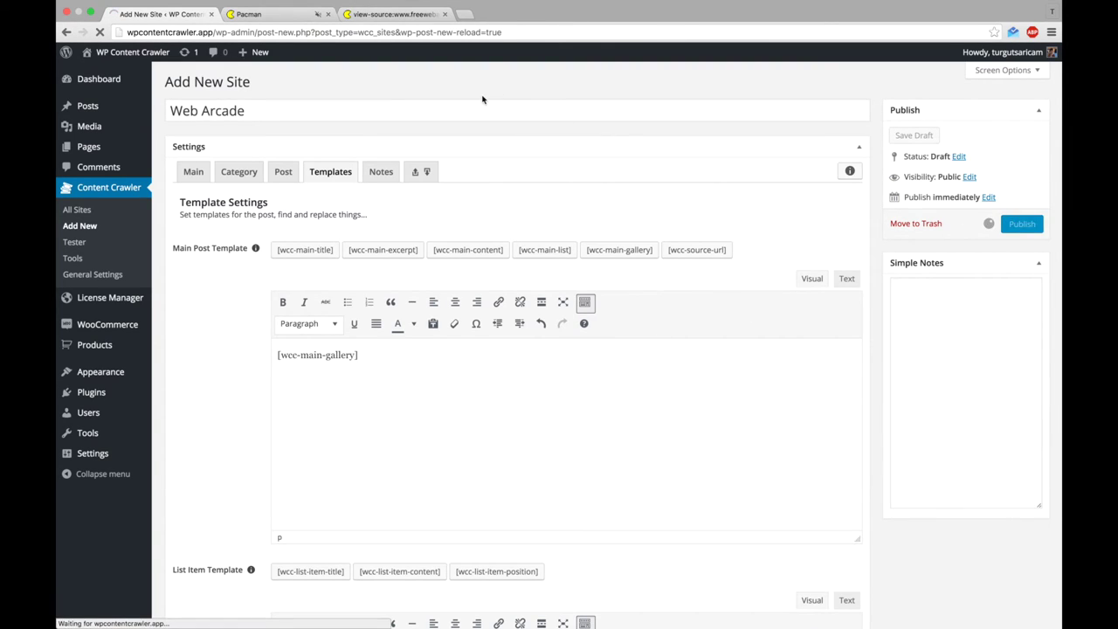
- Copy the Pacman page address and open the crawler's site Tester in a new tab
{"action": "left_click", "coordinate": [249, 14]}
{"action": "left_click", "coordinate": [272, 33]}
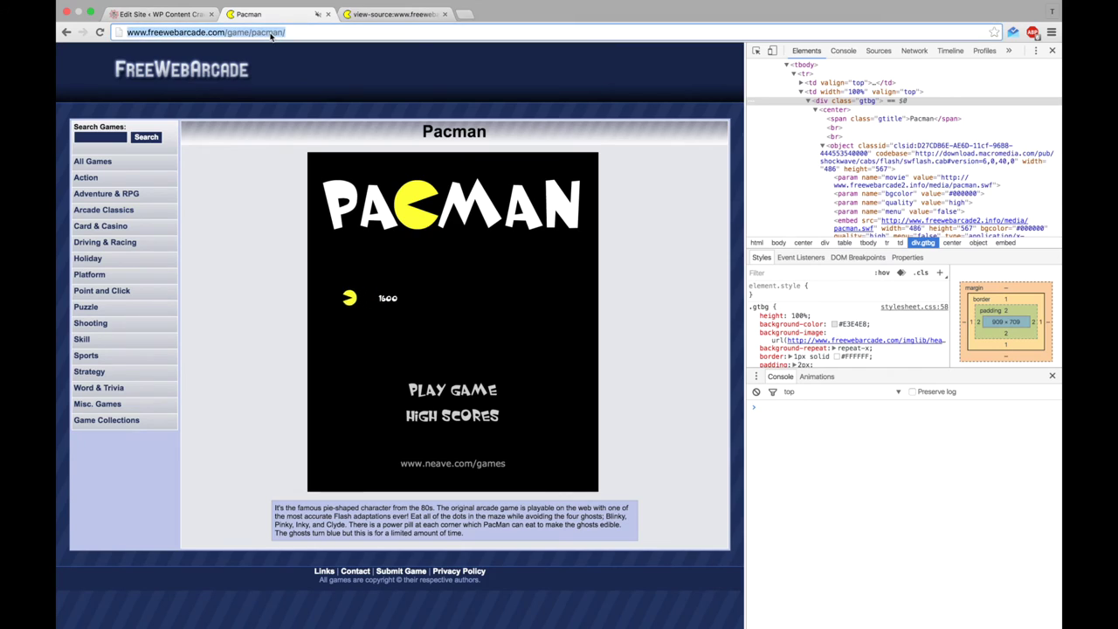
{"action": "right_click", "coordinate": [273, 32]}
{"action": "left_click", "coordinate": [292, 50]}
{"action": "left_click", "coordinate": [175, 14]}
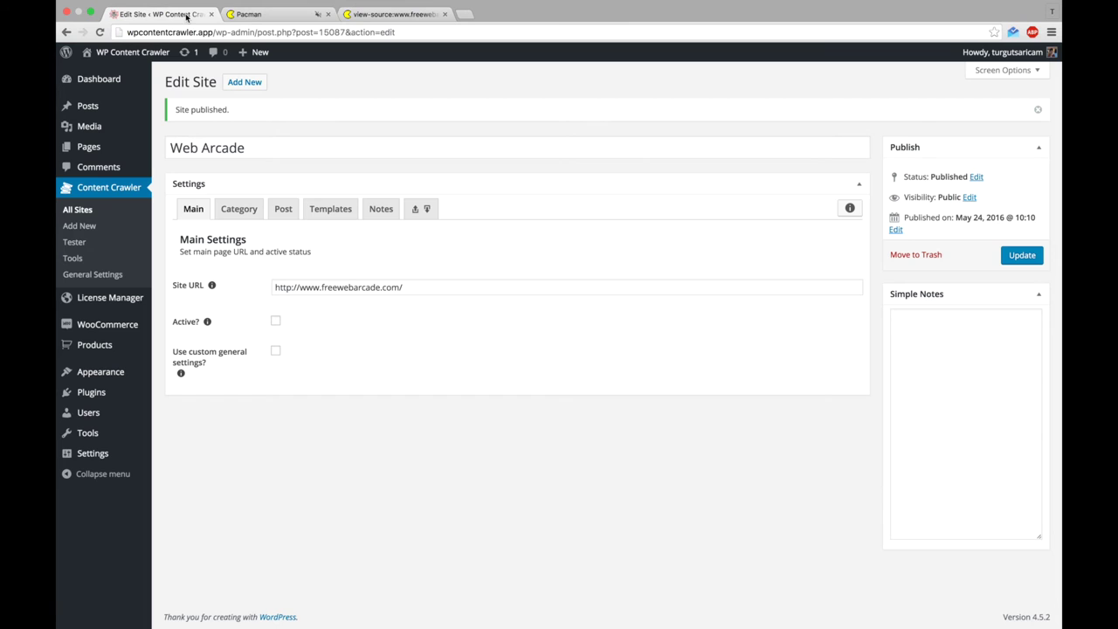
{"action": "left_click", "coordinate": [75, 242], "text": "super"}
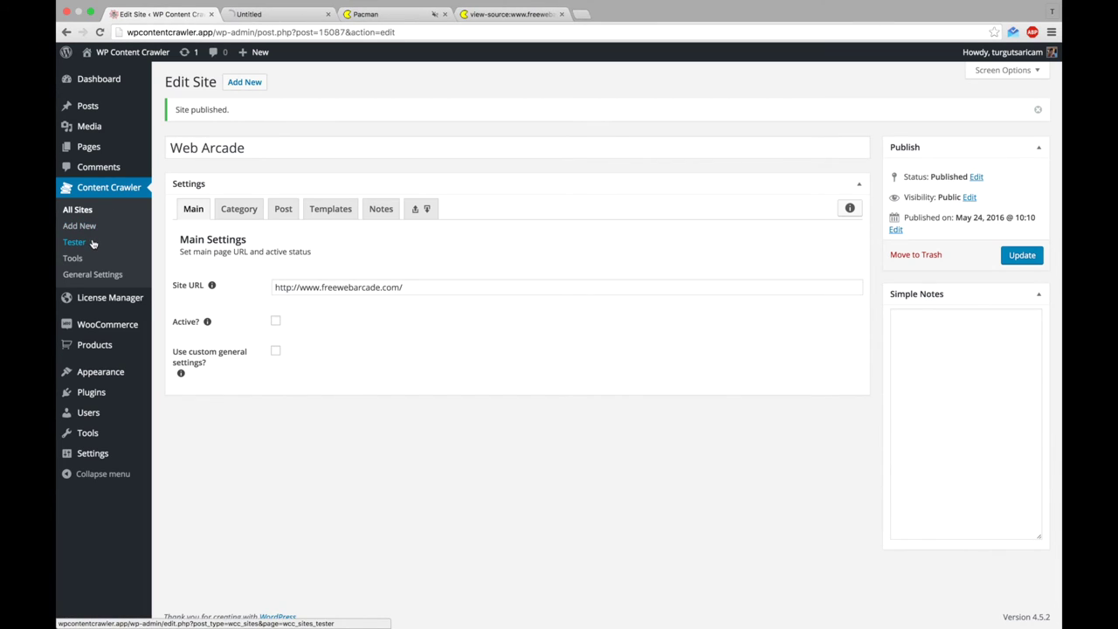
- Test-crawl the Pacman page URL in the site tester and review the previewed game result
{"action": "left_click", "coordinate": [267, 16]}
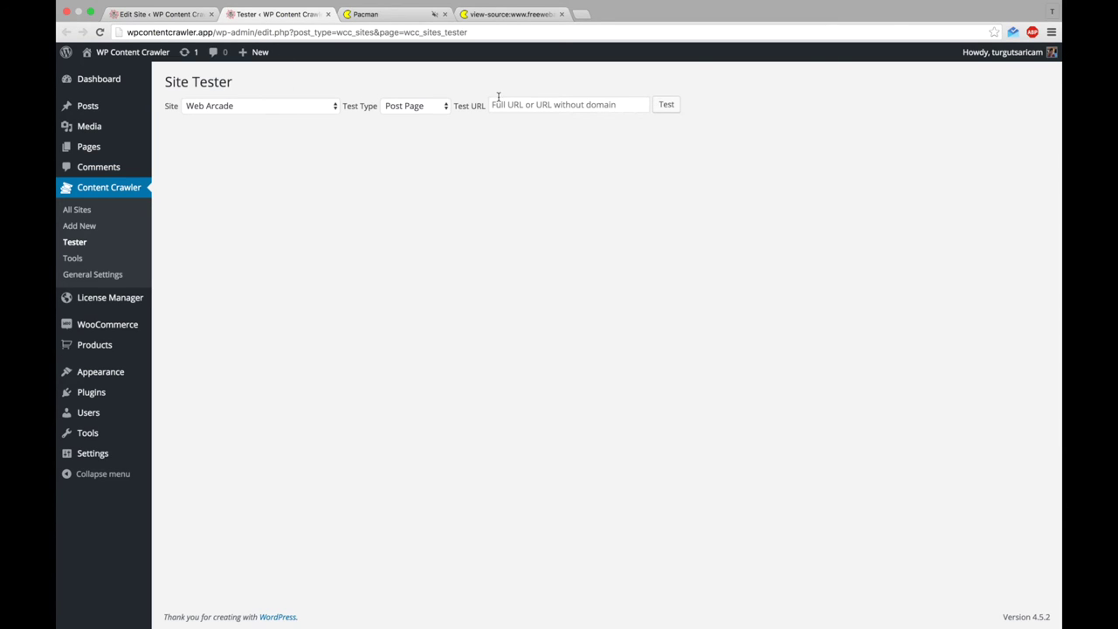
{"action": "left_click", "coordinate": [498, 99]}
{"action": "left_click", "coordinate": [666, 105]}
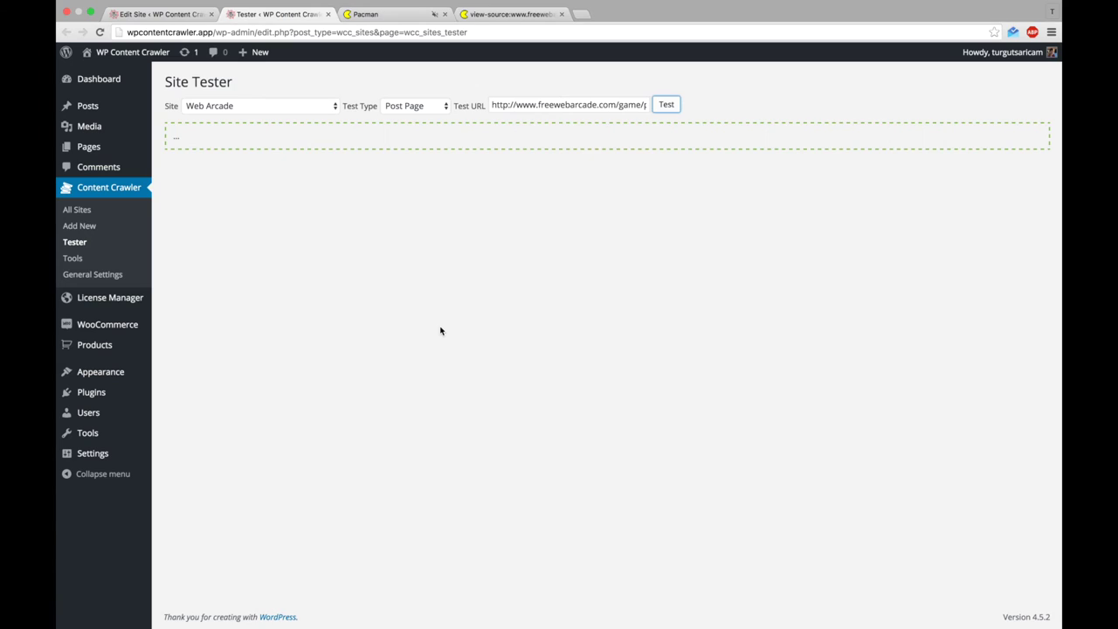
{"action": "scroll", "coordinate": [440, 330], "scroll_direction": "down", "scroll_amount": 3}
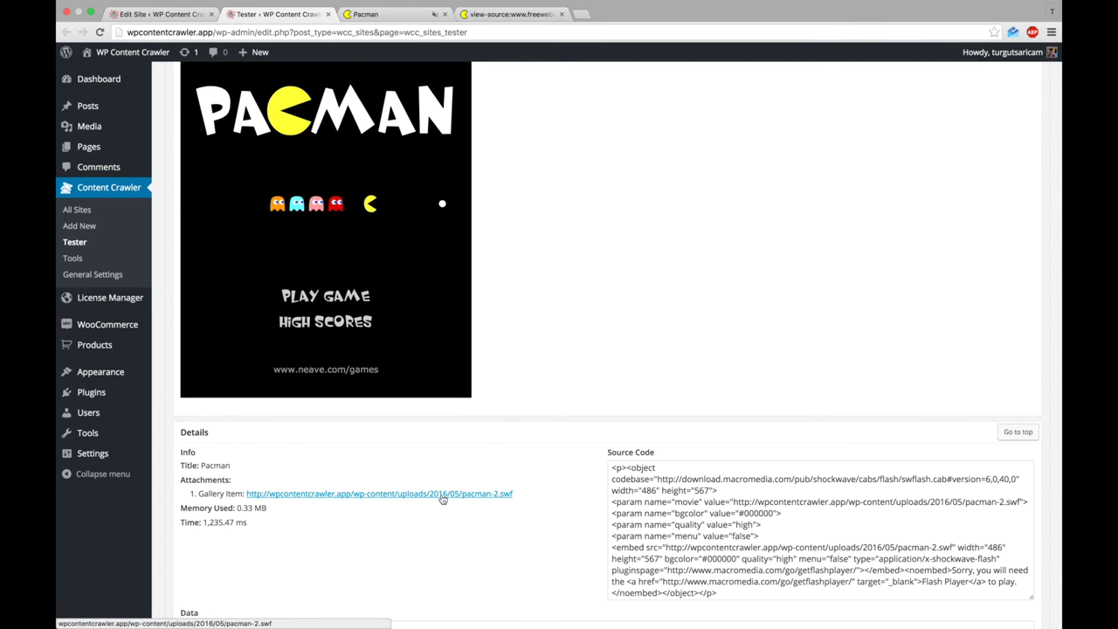
{"action": "scroll", "coordinate": [410, 454], "scroll_direction": "up", "scroll_amount": 3}
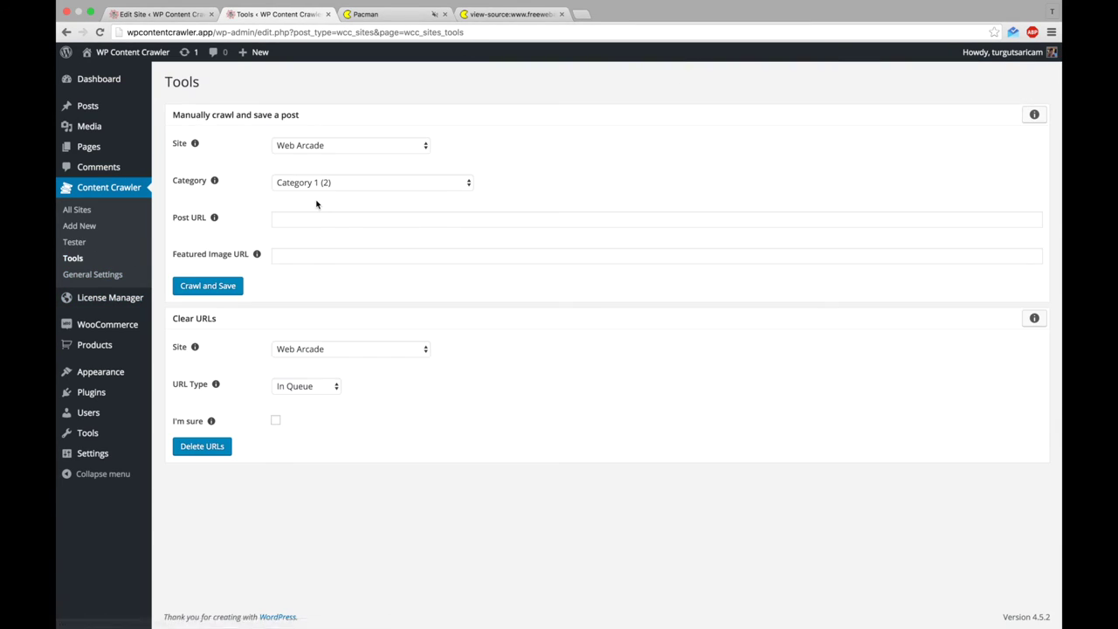
- Crawl and save the pasted Pacman URL as a WordPress post, then view the saved post
{"action": "left_click", "coordinate": [315, 224]}
{"action": "key", "text": "super+v"}
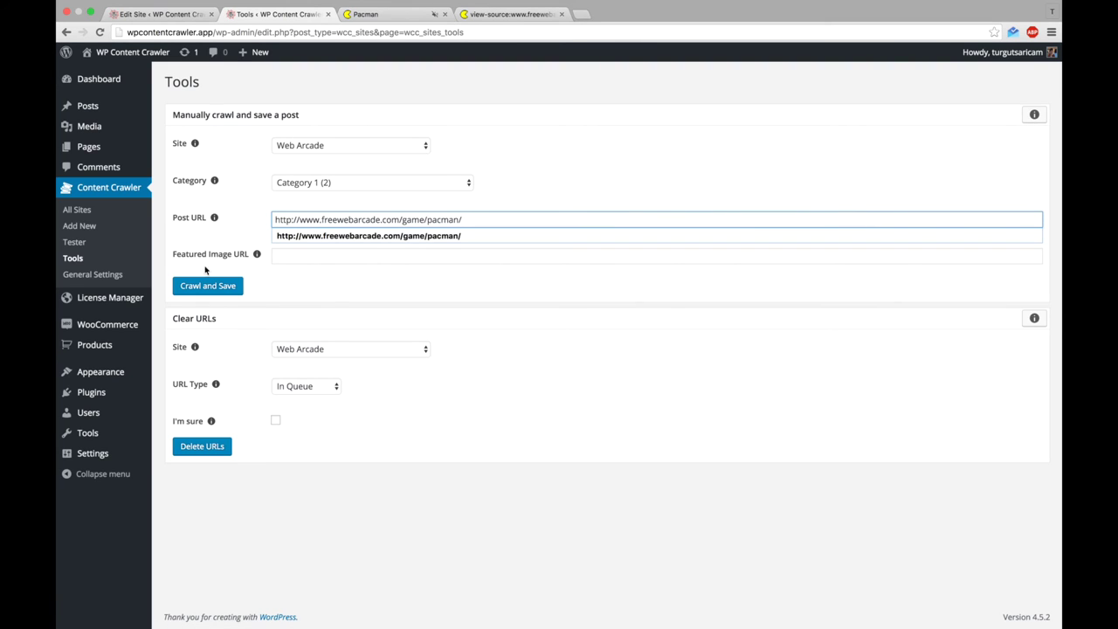
{"action": "left_click", "coordinate": [200, 286]}
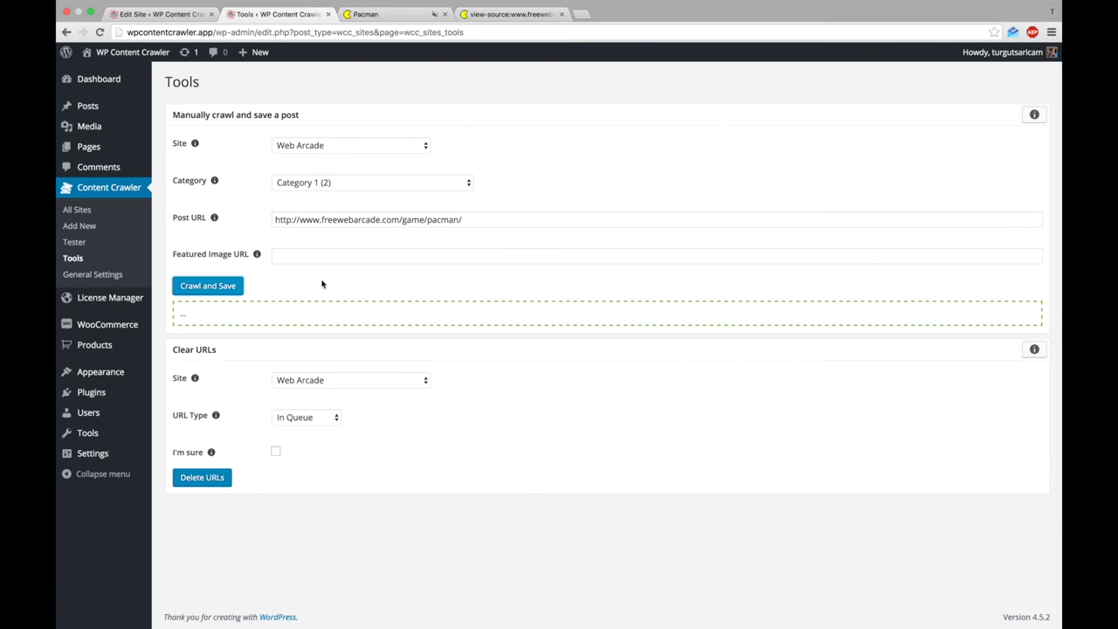
{"action": "left_click", "coordinate": [425, 340], "text": "super"}
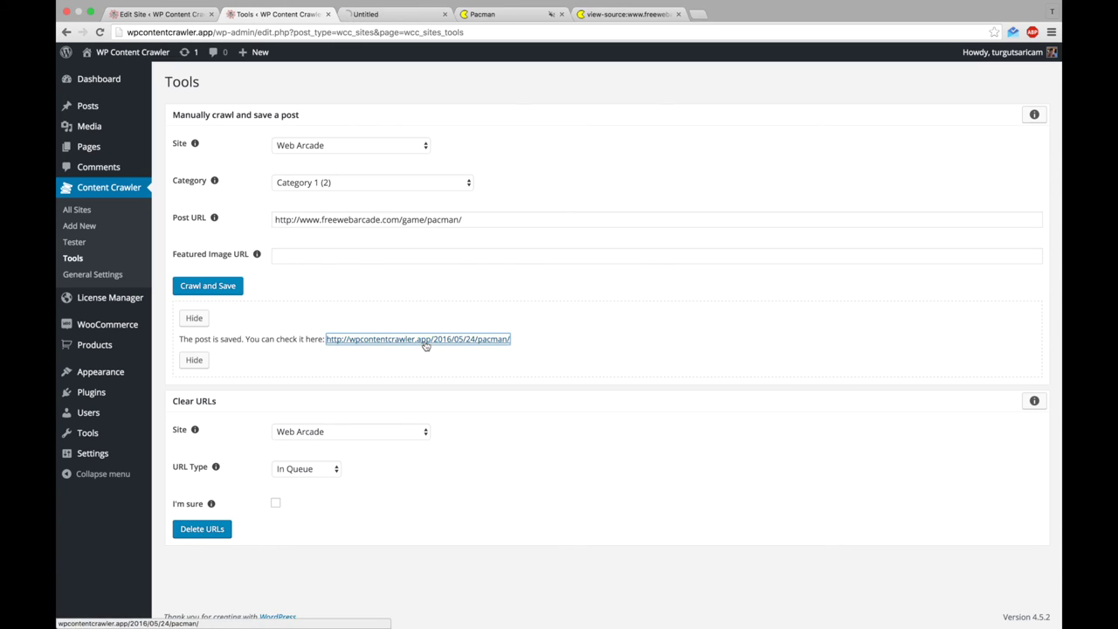
- On the Pacman post tab, scroll to the embedded game and start it with PLAY GAME
{"action": "left_click", "coordinate": [384, 15]}
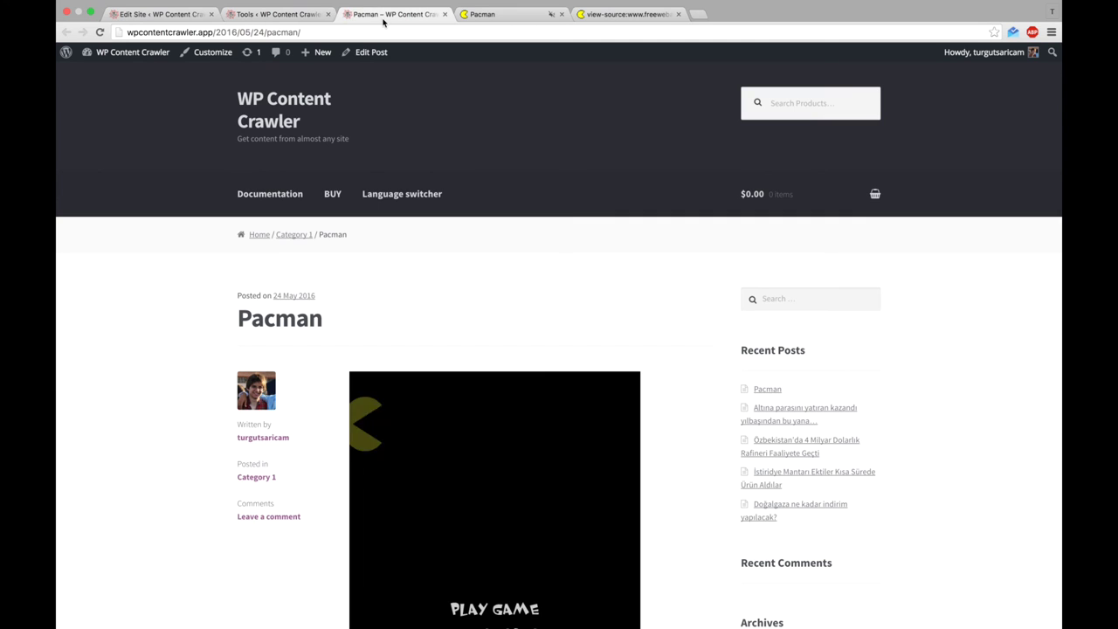
{"action": "scroll", "coordinate": [380, 287], "scroll_direction": "down", "scroll_amount": 2}
{"action": "scroll", "coordinate": [380, 287], "scroll_direction": "down", "scroll_amount": 2}
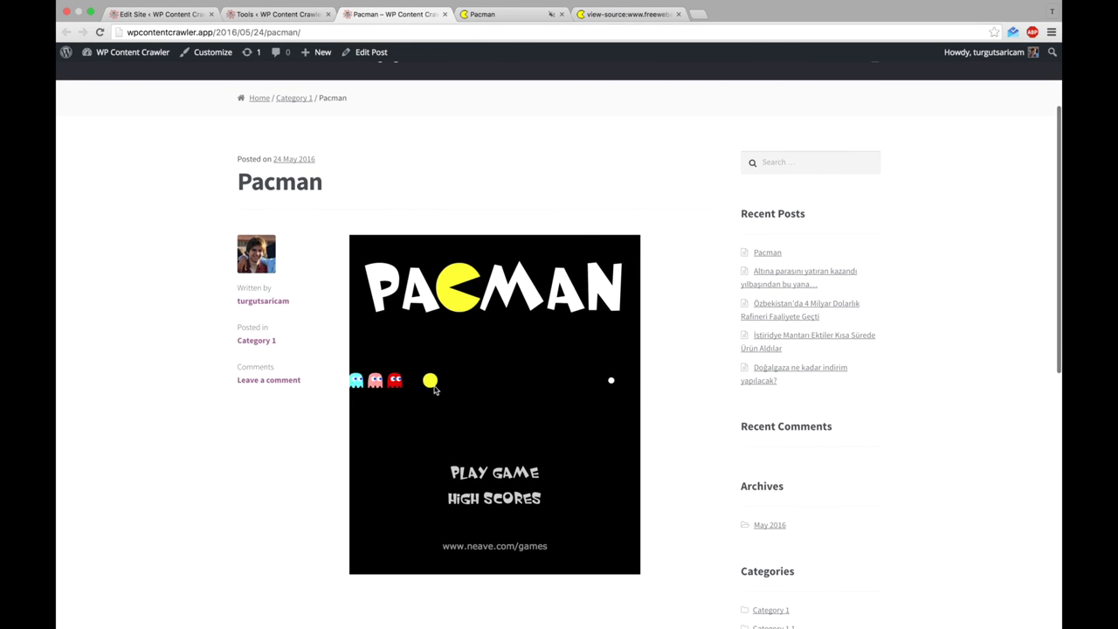
{"action": "left_click", "coordinate": [498, 481]}
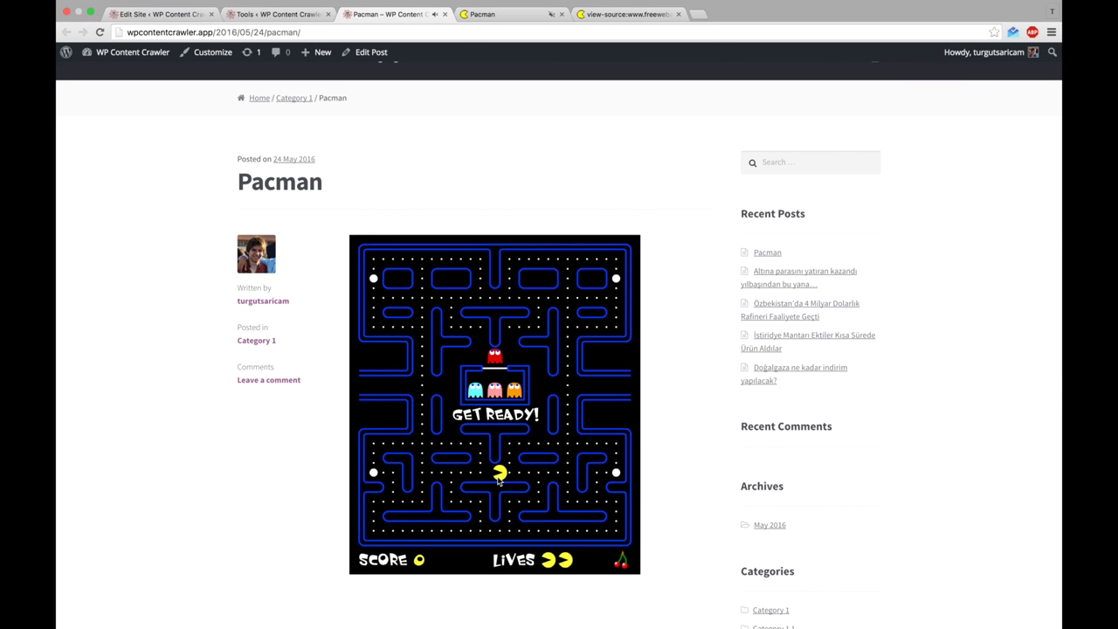